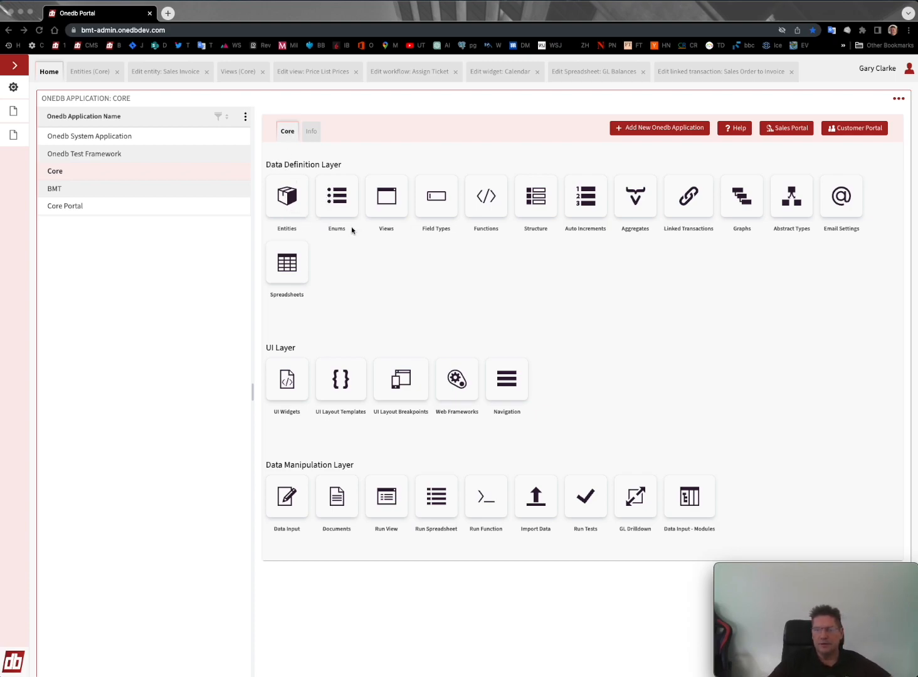
# Browse the full list of Core entities with their IDs, descriptions and namespaces
pyautogui.click(96, 73)
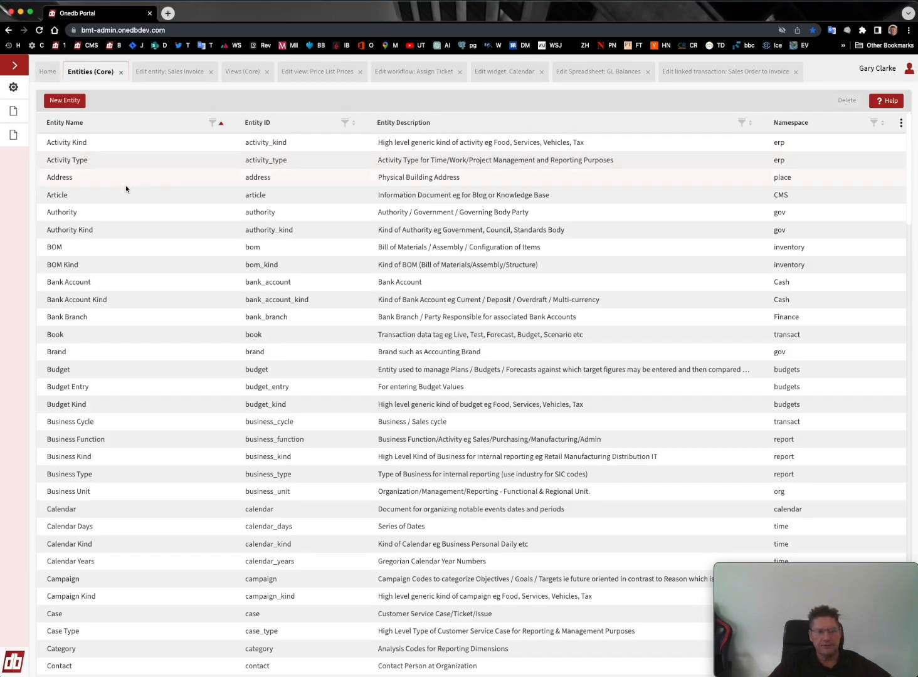
pyautogui.scroll(-15, 110, 219)
pyautogui.scroll(-4, 113, 222)
pyautogui.scroll(15, 113, 226)
pyautogui.scroll(4, 118, 237)
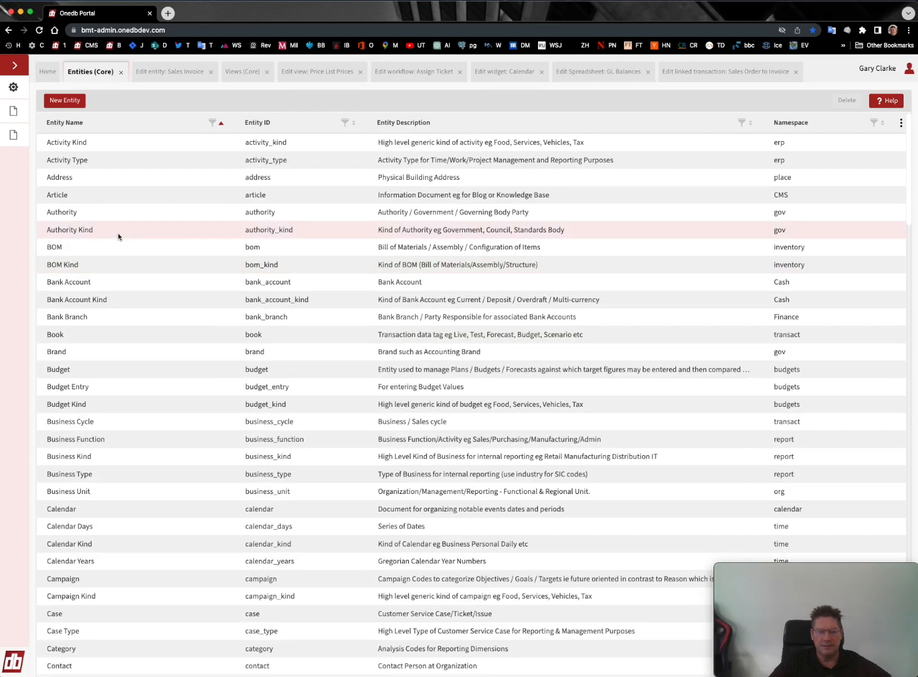
# Open the Sales Invoice entity and examine the settings of its Sales Invoice ID field, from field kind to included UI widgets
pyautogui.click(162, 72)
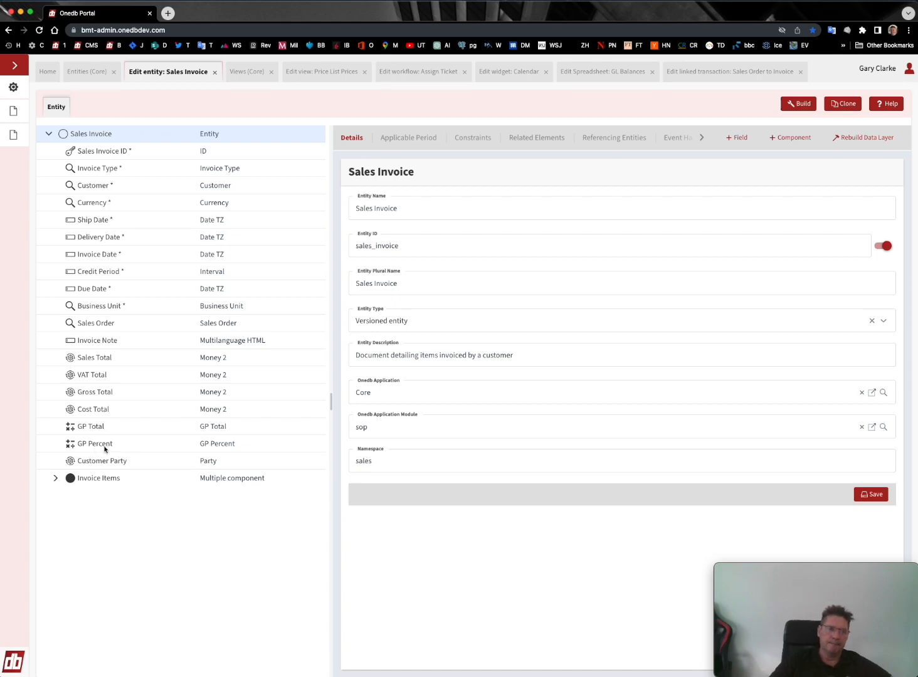
pyautogui.click(100, 156)
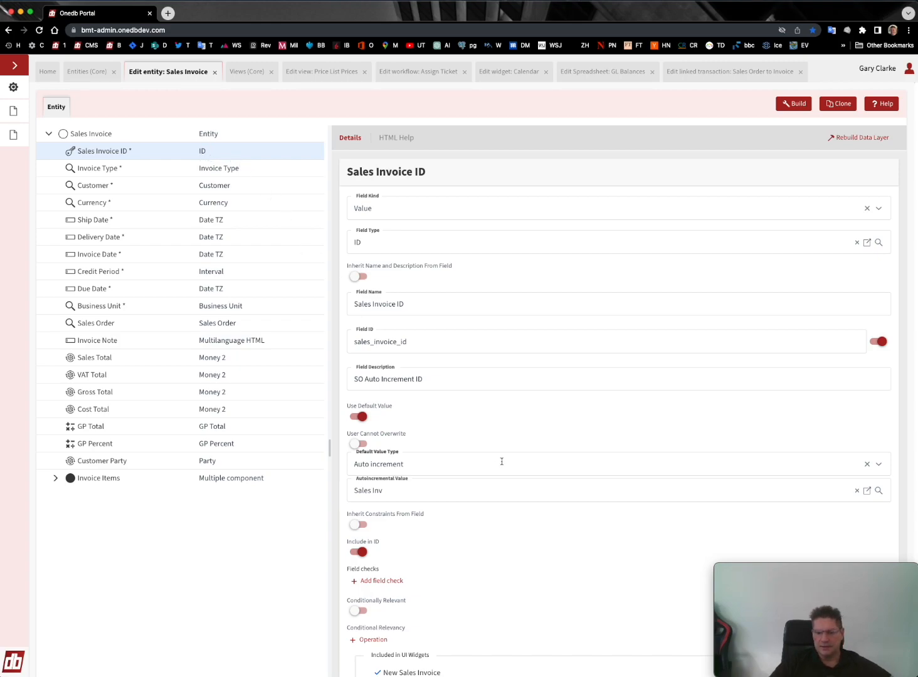
pyautogui.scroll(-2, 502, 462)
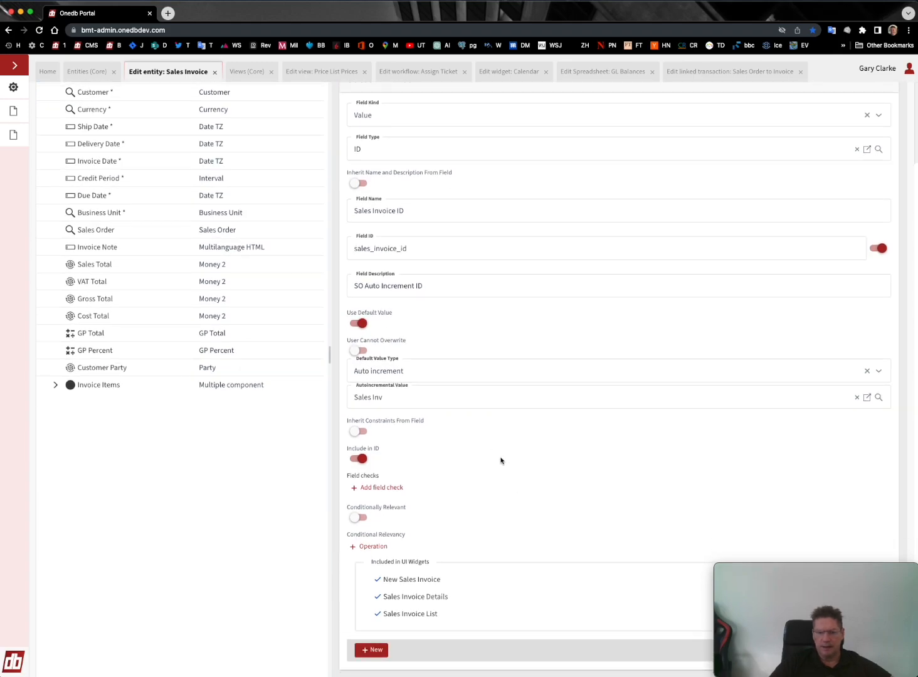
pyautogui.scroll(2, 478, 467)
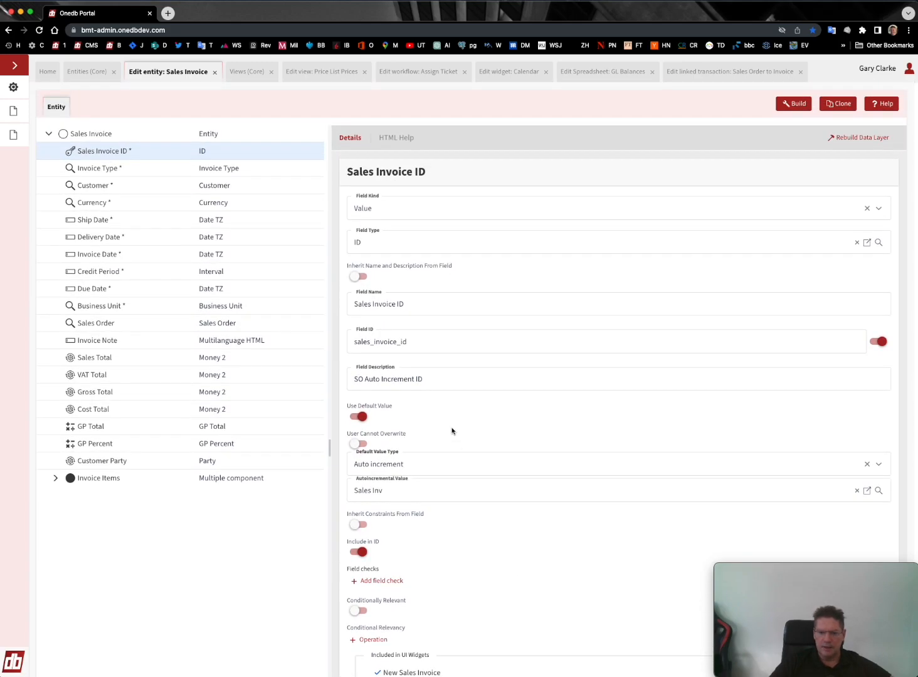
pyautogui.scroll(-2, 450, 430)
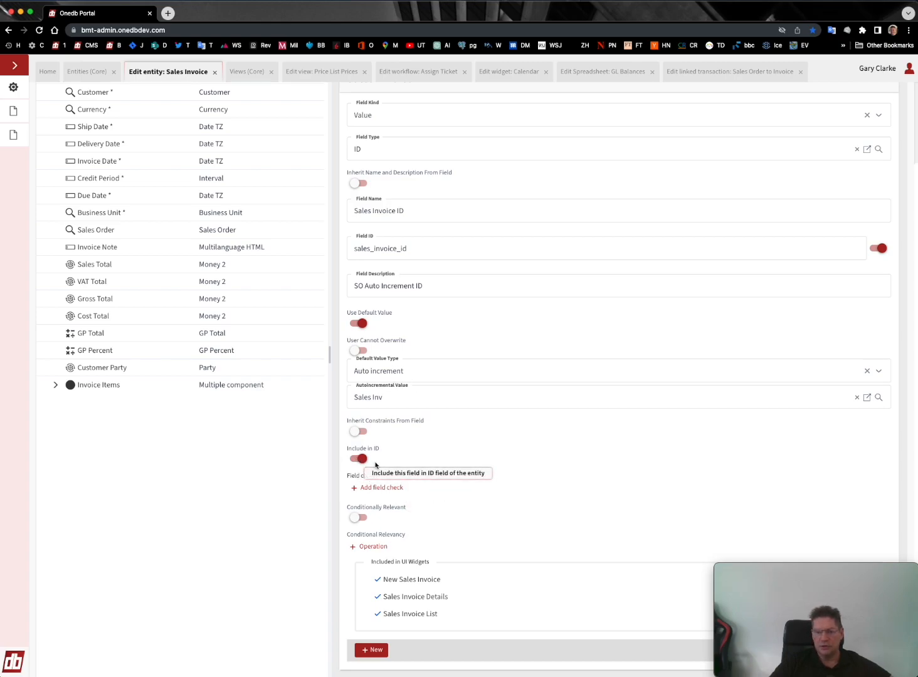
pyautogui.scroll(2, 226, 213)
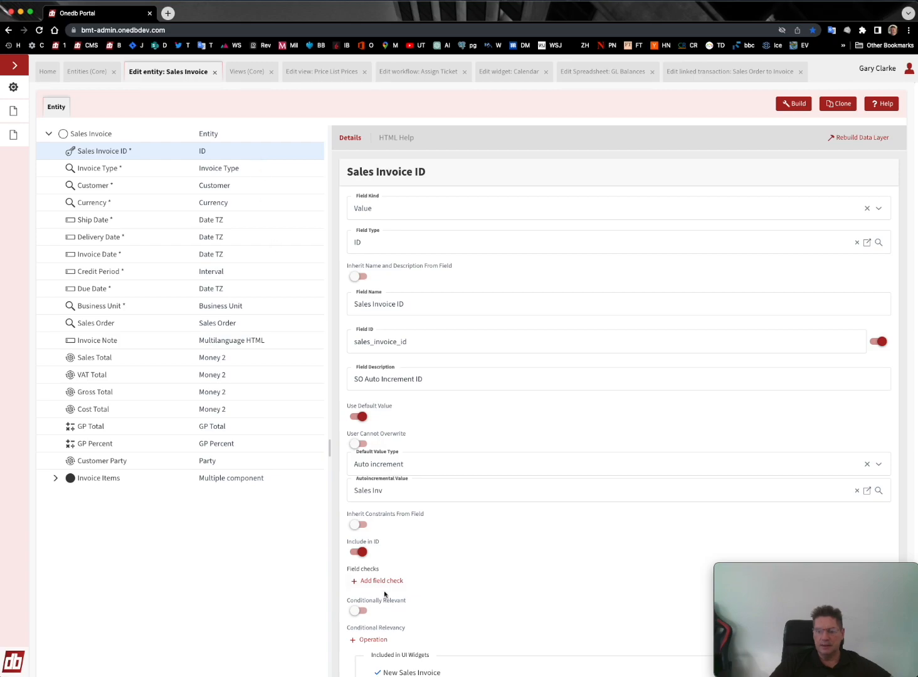
pyautogui.scroll(-3, 404, 552)
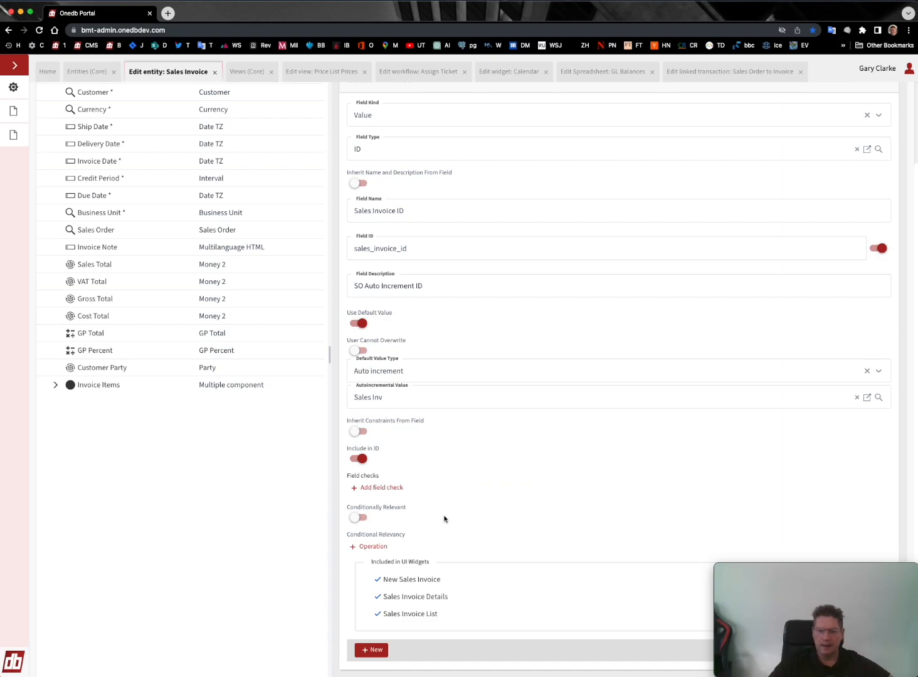
pyautogui.scroll(3, 443, 501)
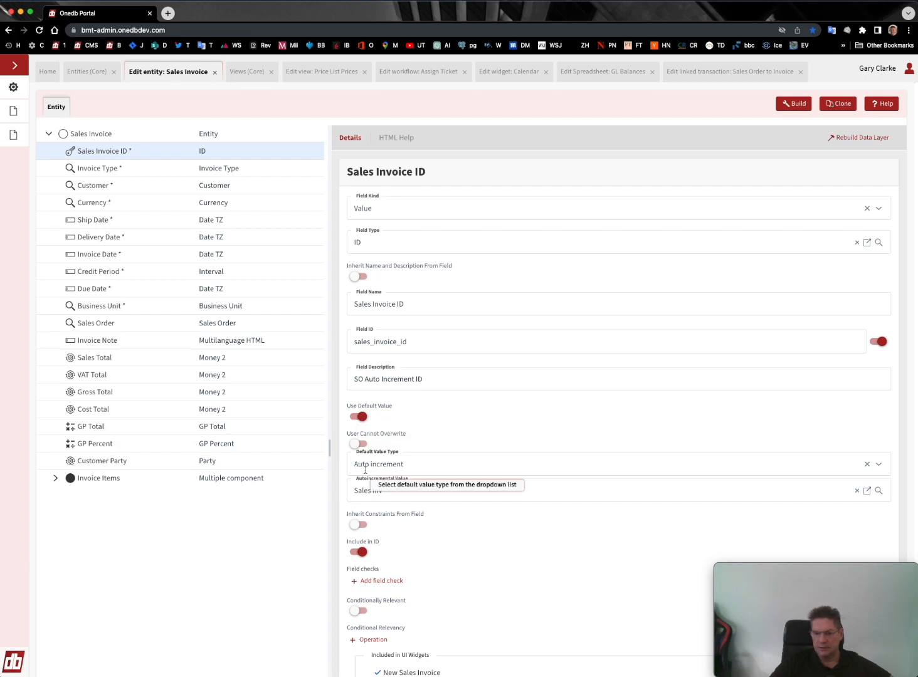
pyautogui.scroll(-3, 406, 430)
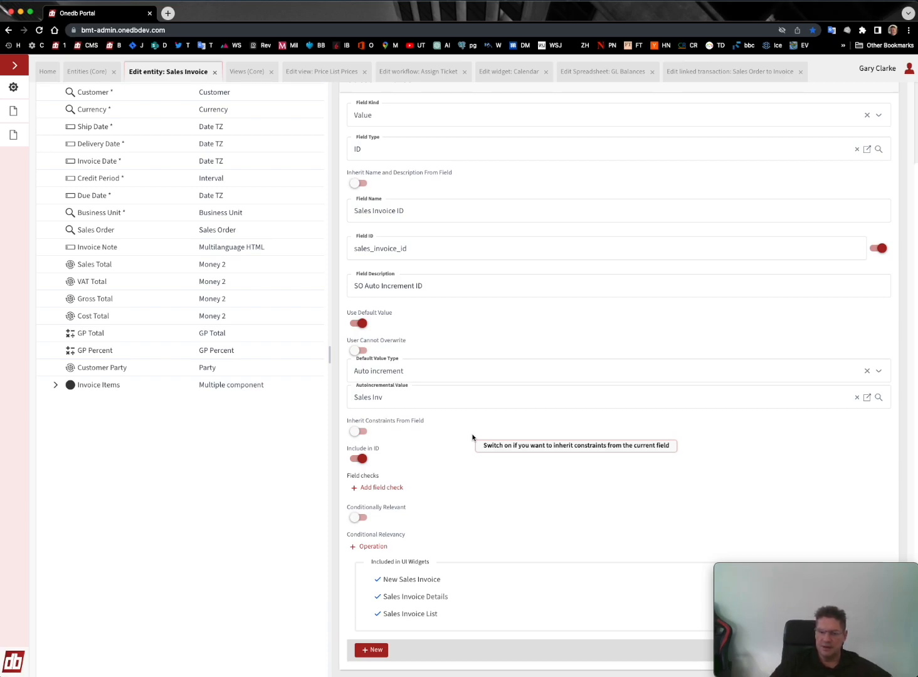
pyautogui.scroll(3, 439, 417)
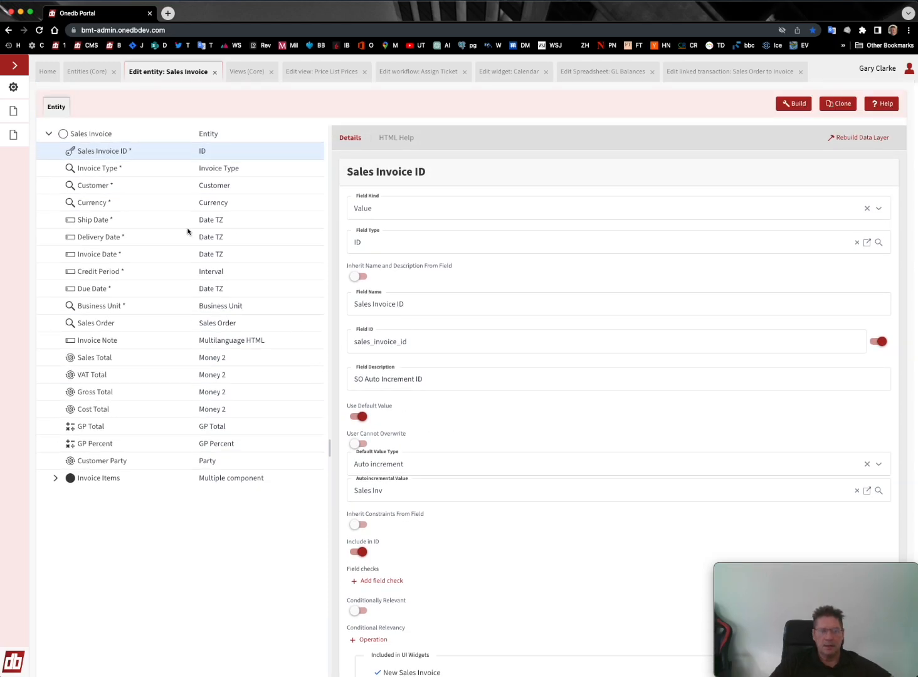
# Review the Invoice Type, Customer and Currency reference fields, including the Currency field's default value formula
pyautogui.click(165, 172)
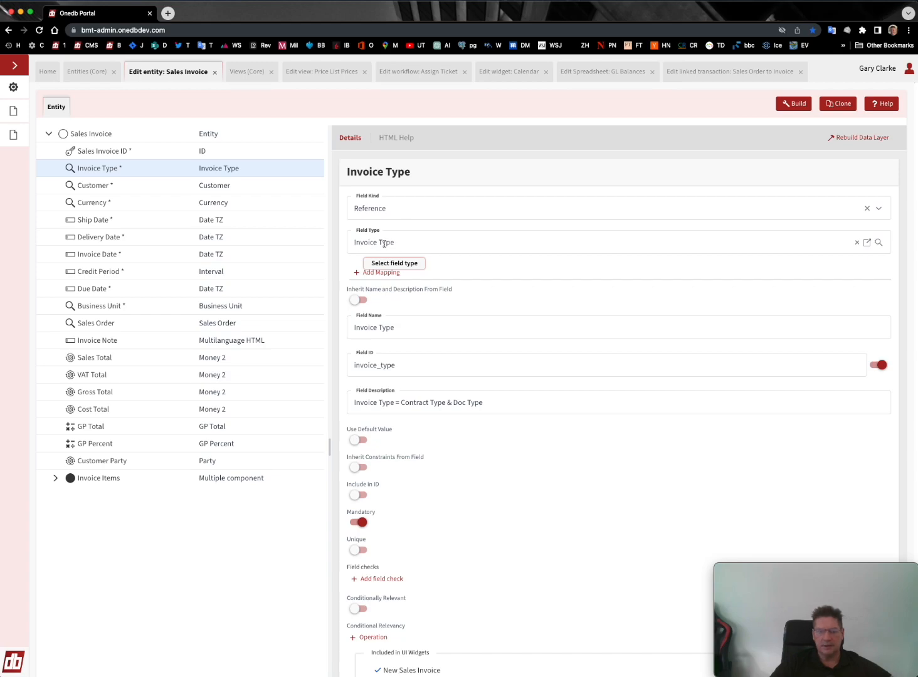
pyautogui.click(95, 188)
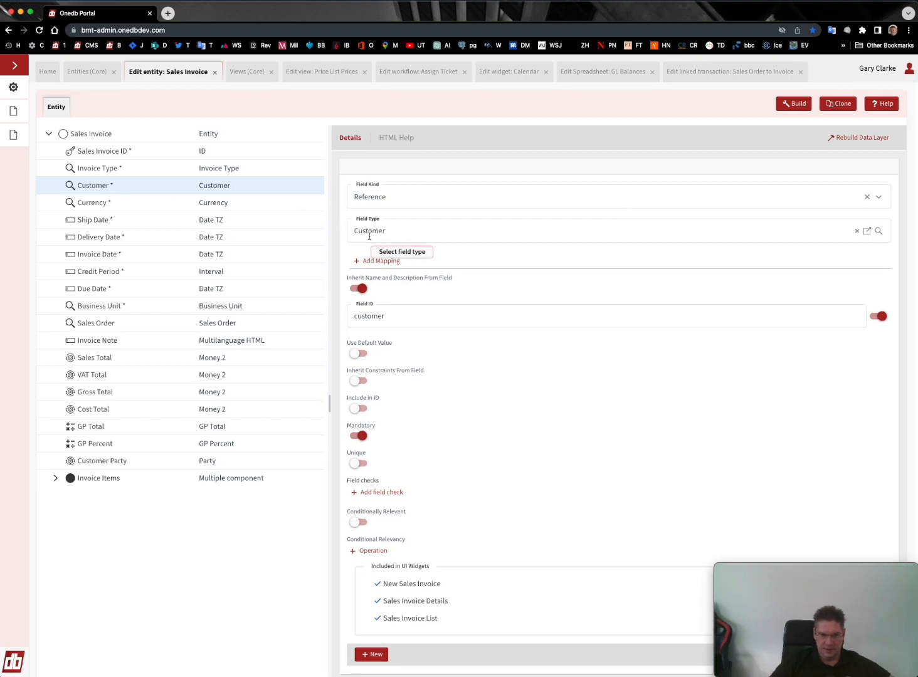
pyautogui.click(160, 209)
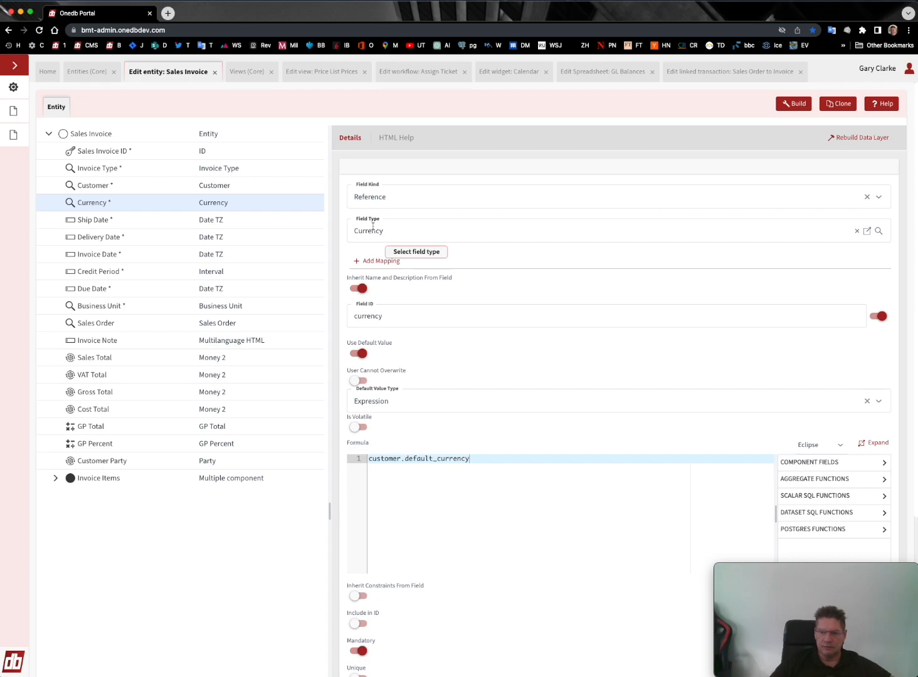
pyautogui.scroll(-2, 408, 414)
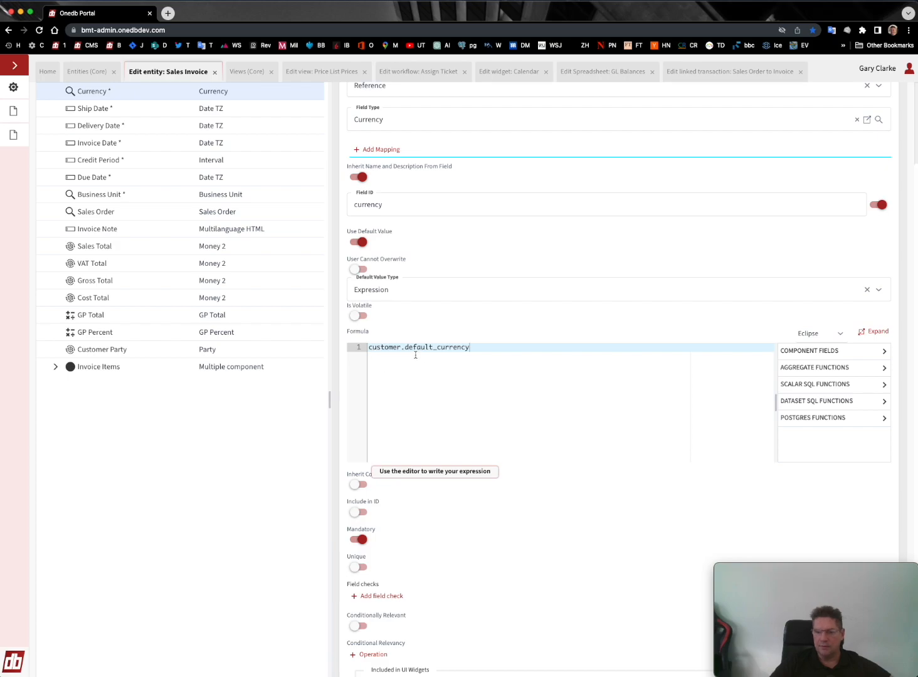
pyautogui.scroll(2, 411, 356)
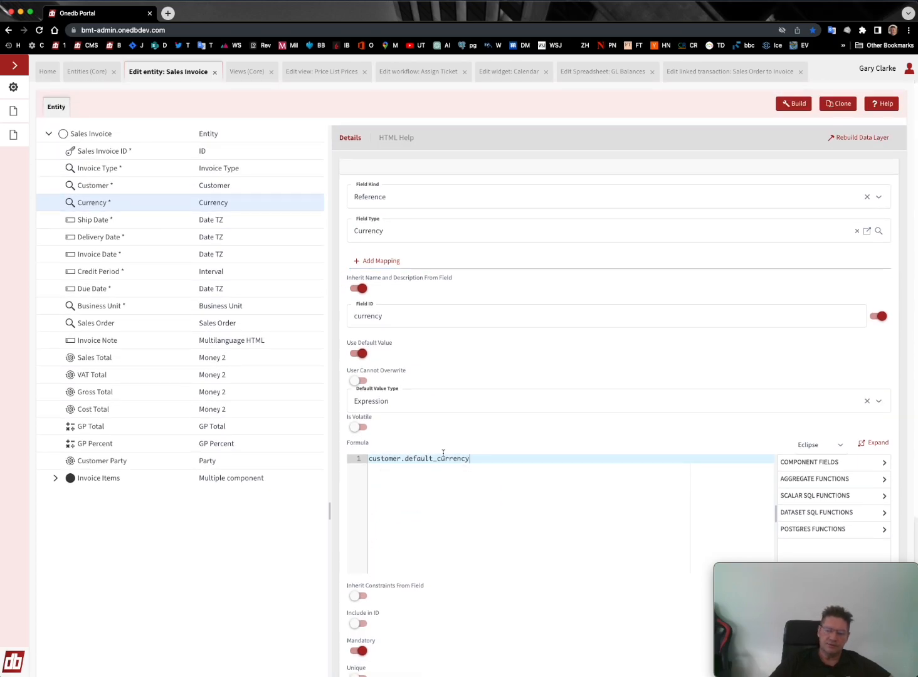
pyautogui.scroll(-2, 547, 480)
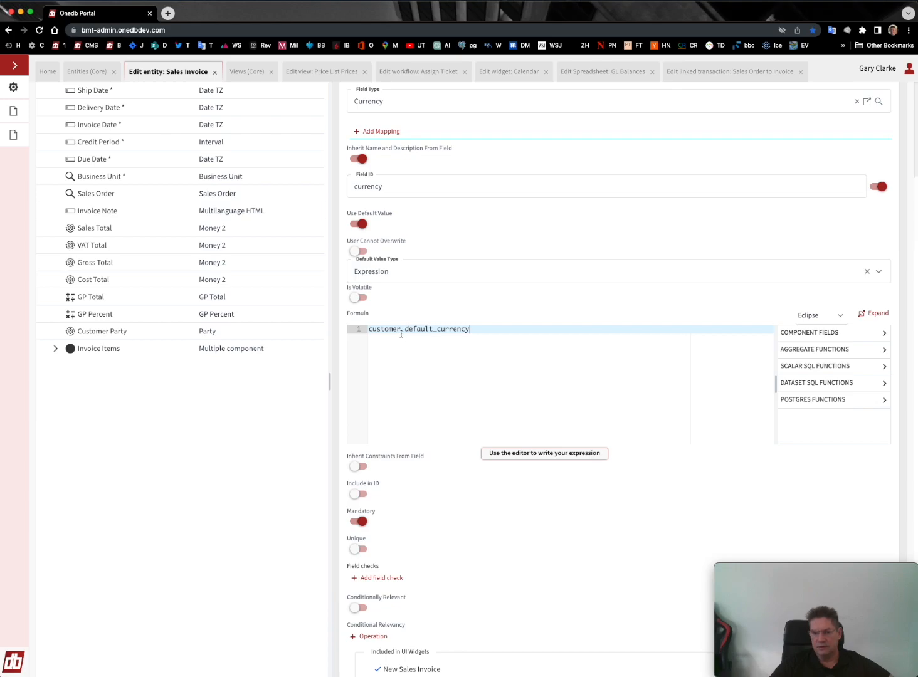
pyautogui.scroll(3, 422, 360)
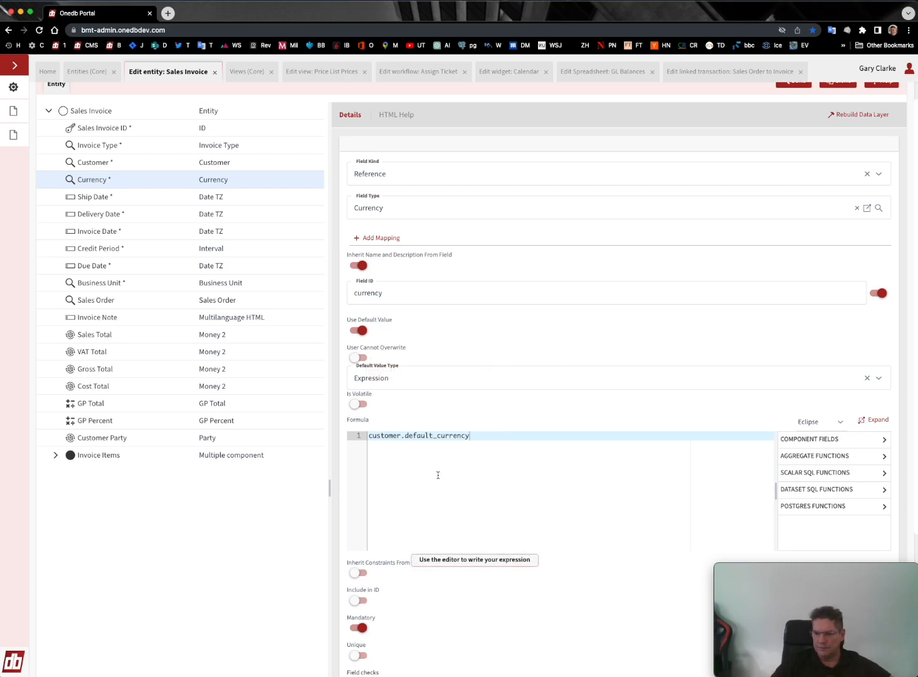
# Expand the component fields available to the Currency formula through Customer, Customer Group and Customer Type
pyautogui.click(843, 441)
pyautogui.scroll(-3, 843, 475)
pyautogui.scroll(2, 843, 475)
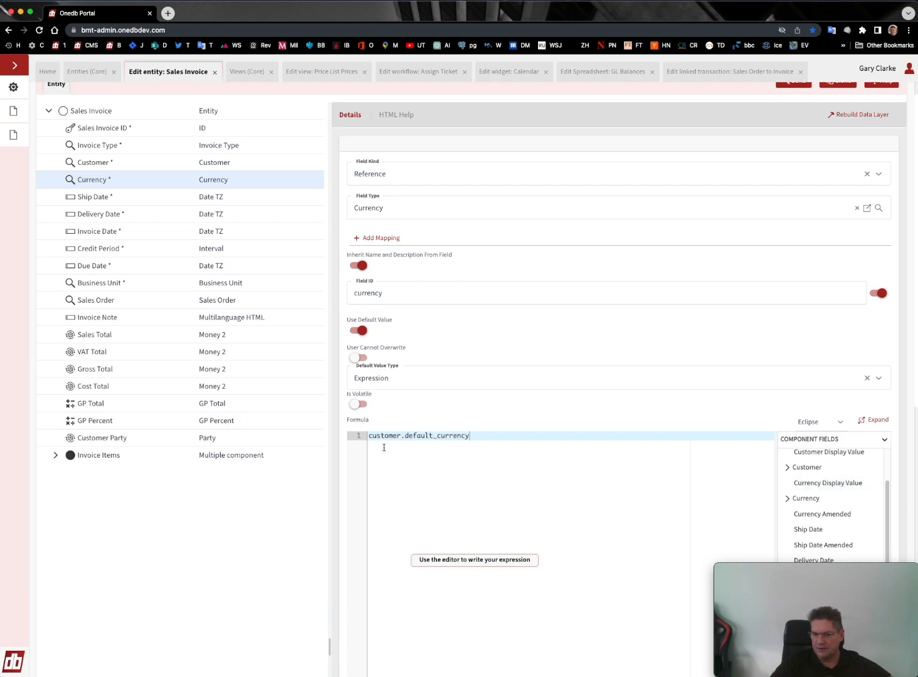
pyautogui.click(788, 468)
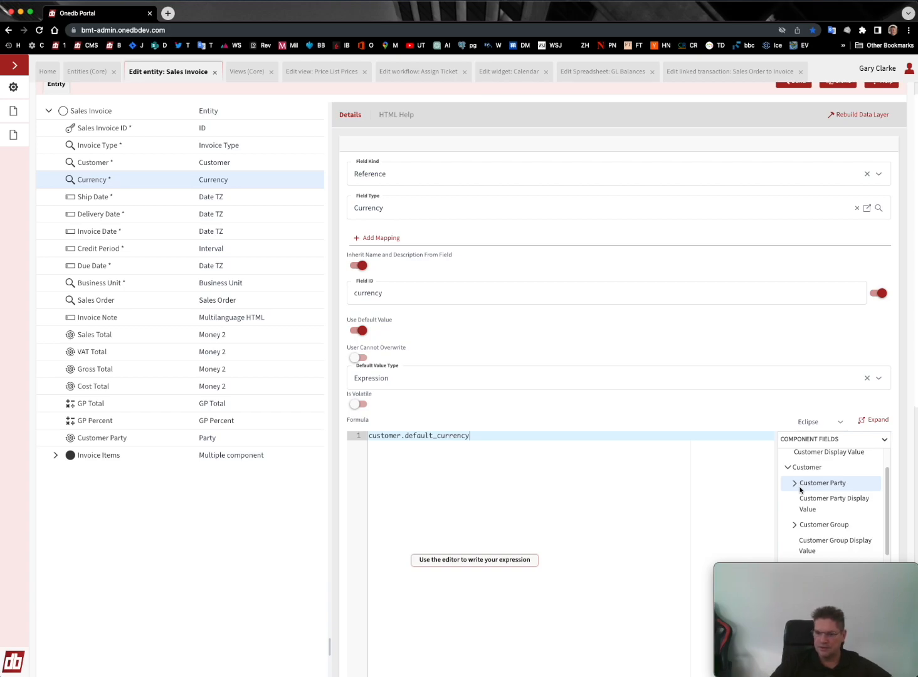
pyautogui.click(796, 526)
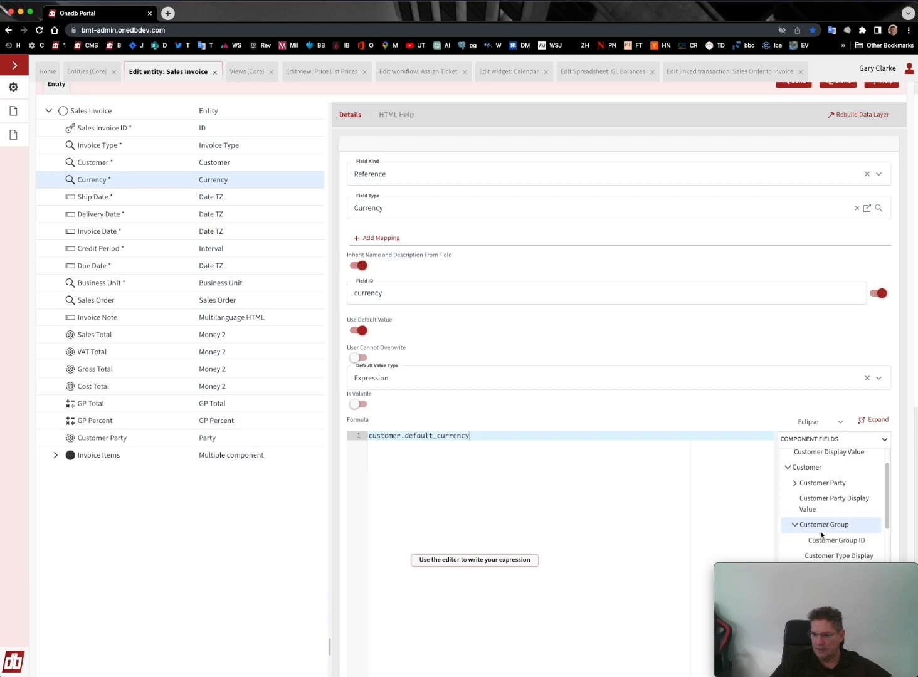
pyautogui.scroll(-1, 850, 524)
pyautogui.scroll(-1, 849, 523)
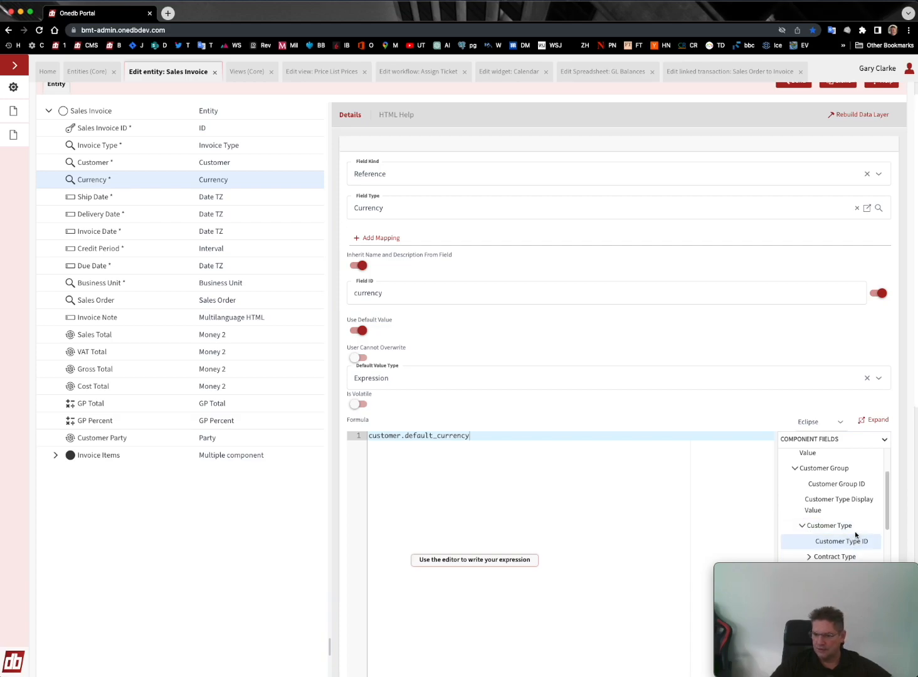
pyautogui.scroll(-2, 854, 524)
pyautogui.scroll(-1, 856, 515)
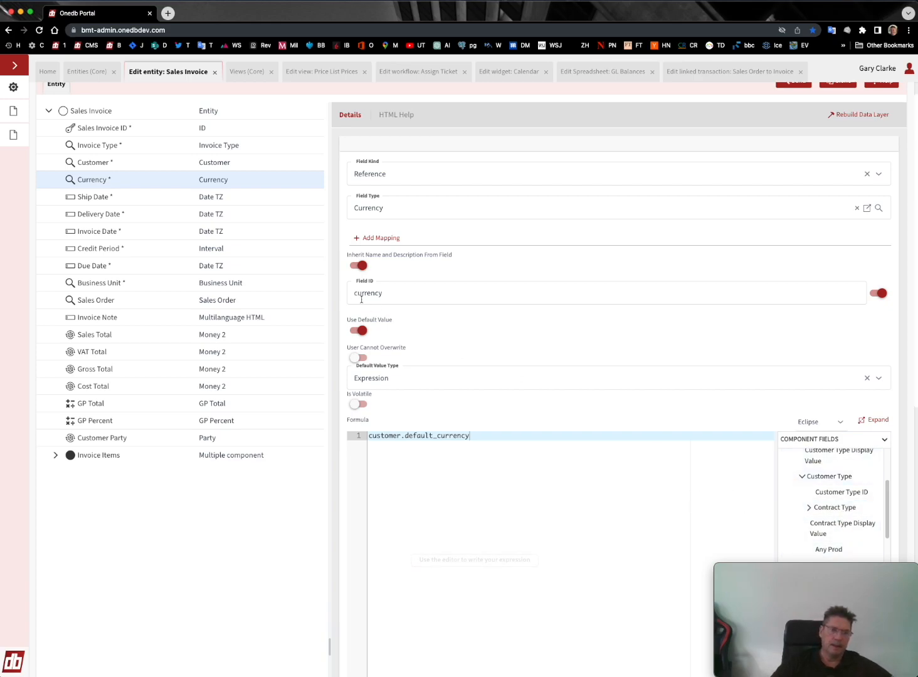
# Inspect the default value expressions of the Ship Date, Credit Period and Due Date fields
pyautogui.click(101, 200)
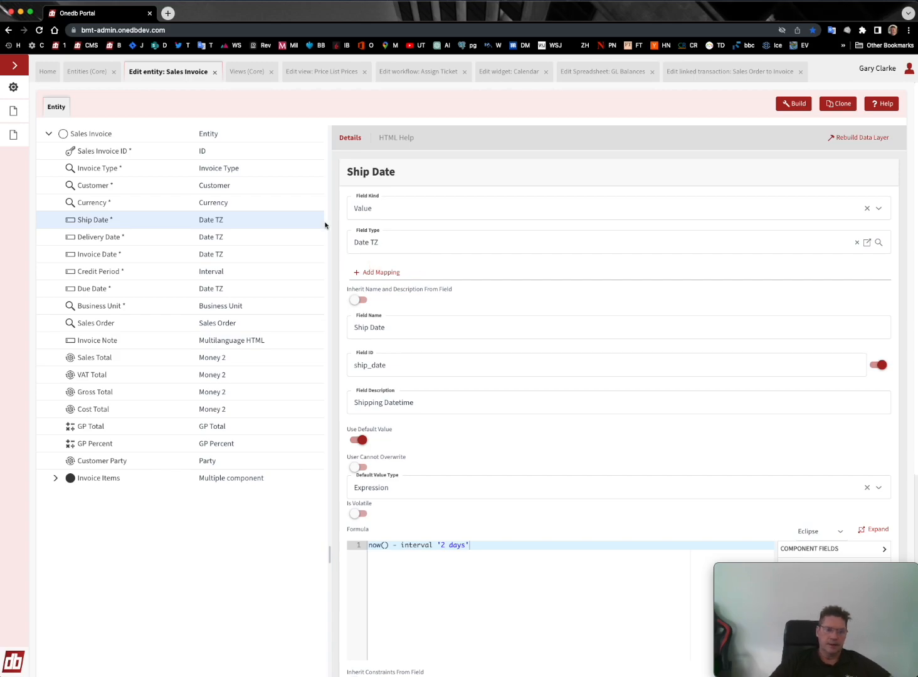
pyautogui.click(103, 275)
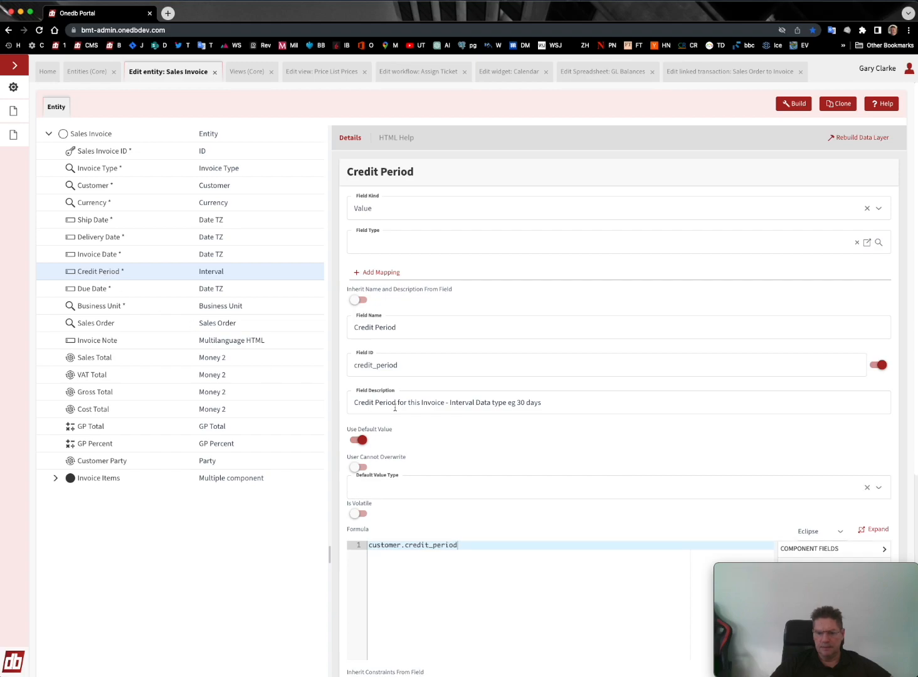
pyautogui.scroll(-1, 428, 409)
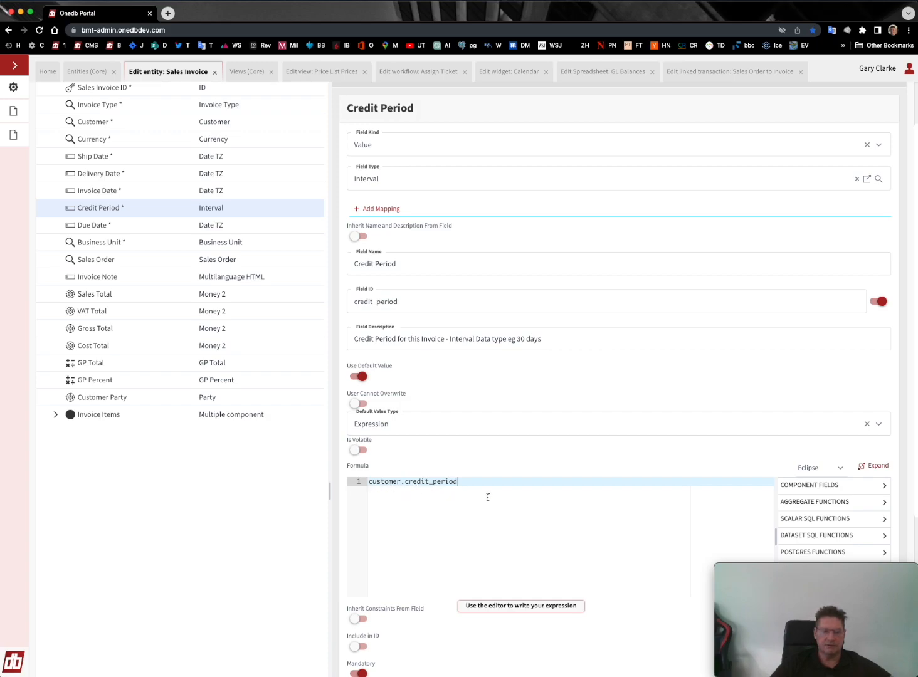
pyautogui.click(119, 227)
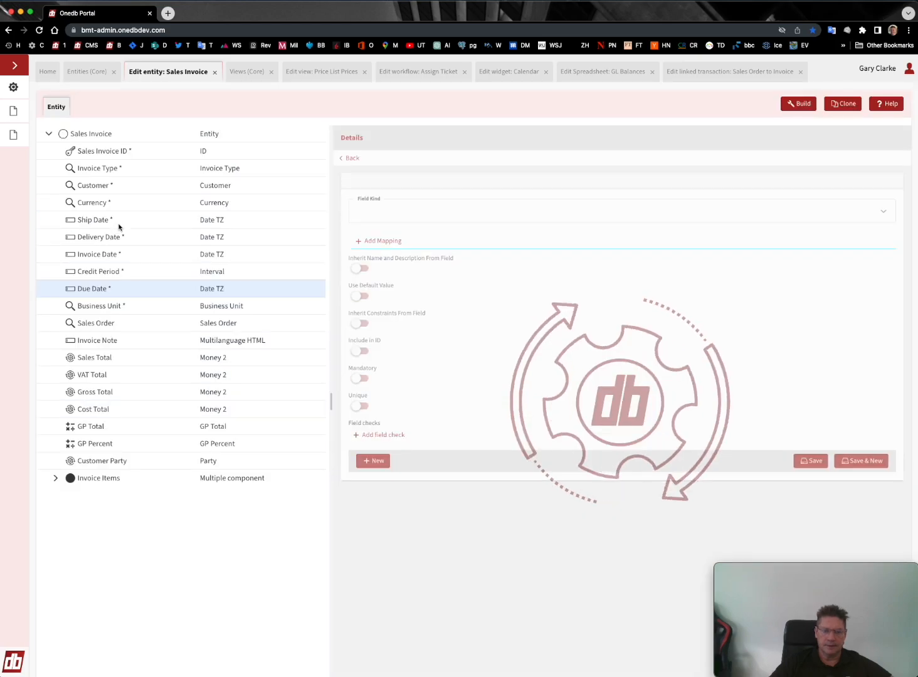
pyautogui.scroll(-5, 496, 427)
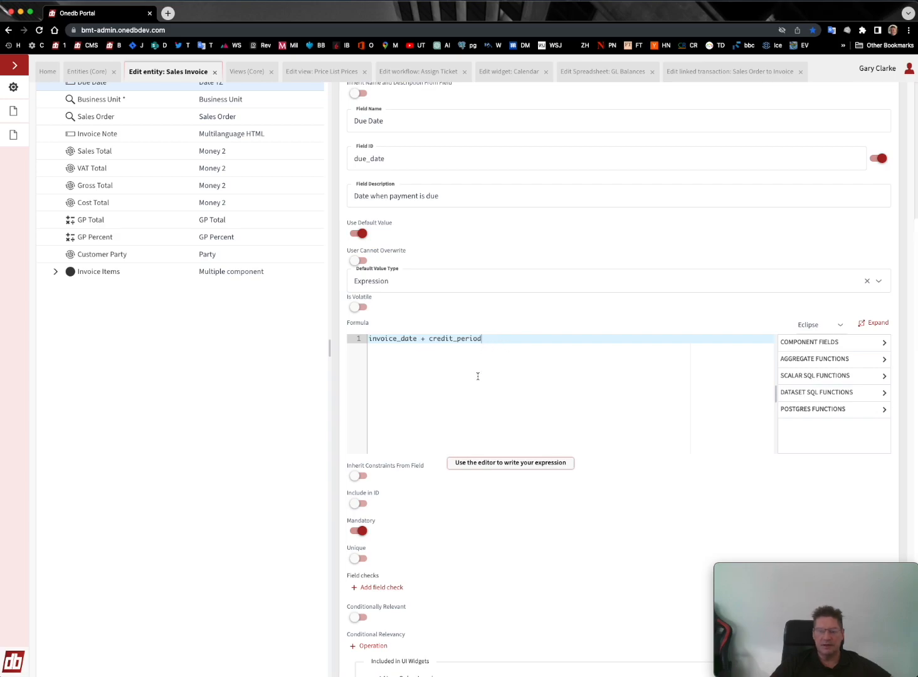
pyautogui.scroll(2, 477, 377)
pyautogui.scroll(1, 479, 381)
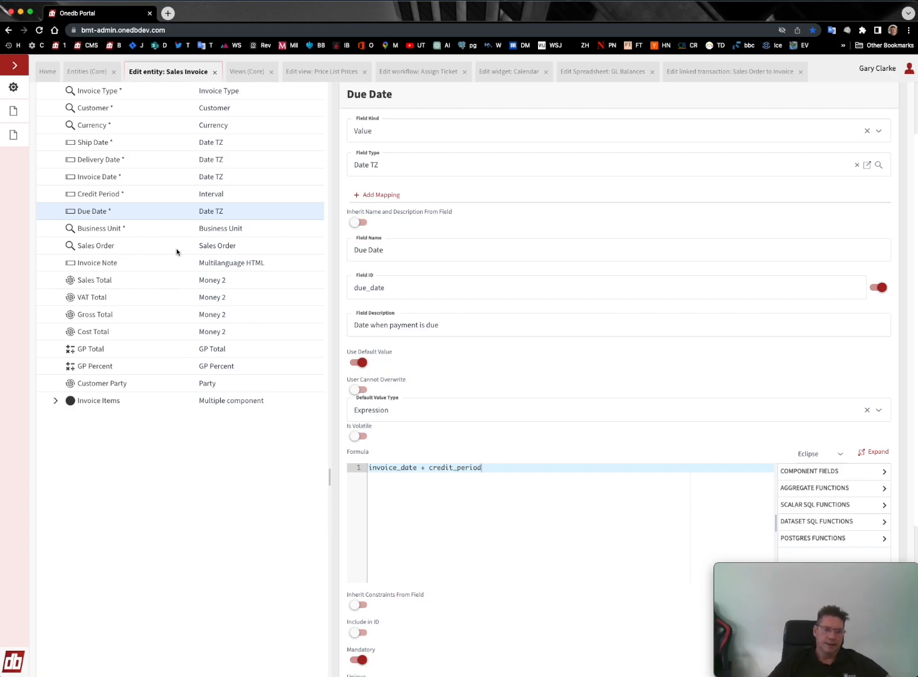
# View the Sales Total field's calculation expression and expand the Invoice Items component to look through its fields
pyautogui.click(104, 286)
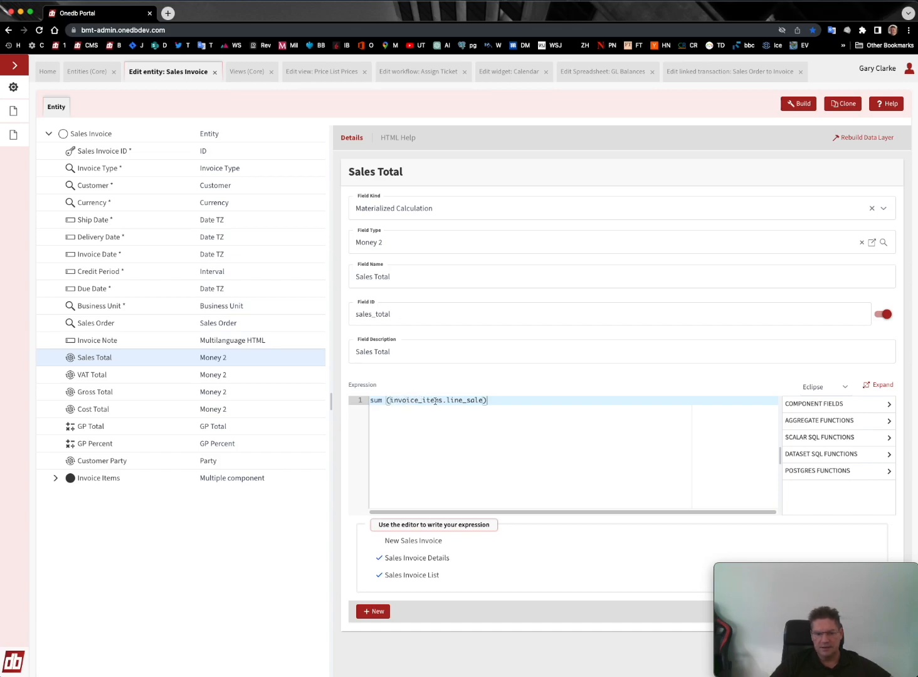
pyautogui.click(56, 479)
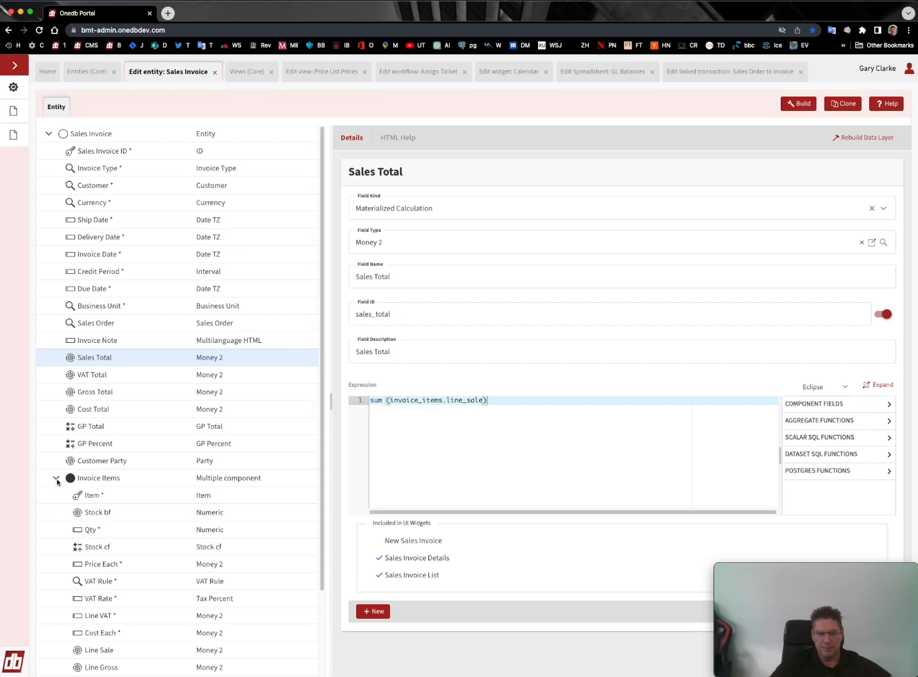
pyautogui.scroll(-2, 153, 492)
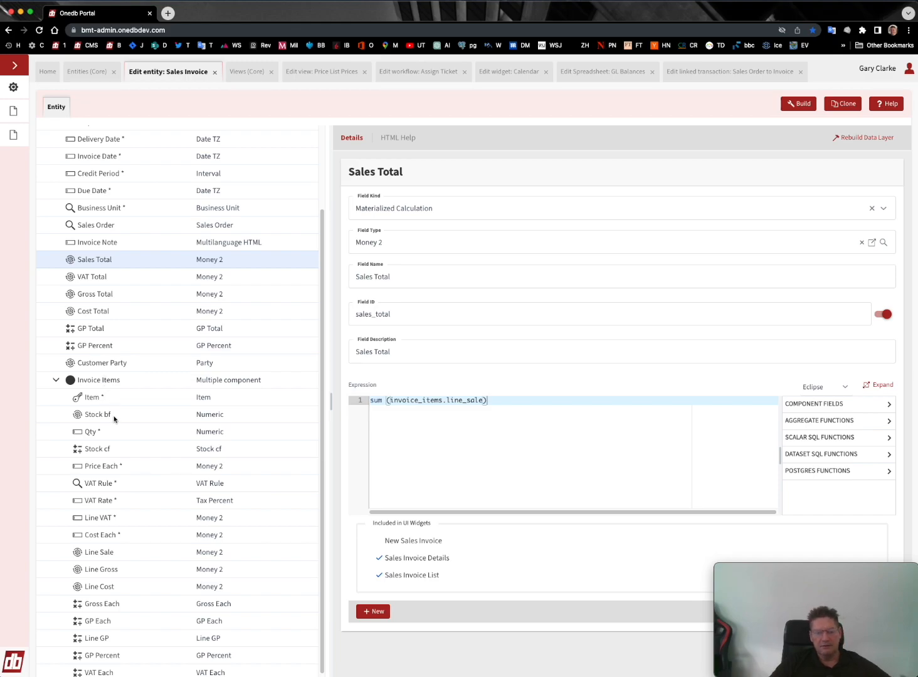
pyautogui.scroll(2, 122, 420)
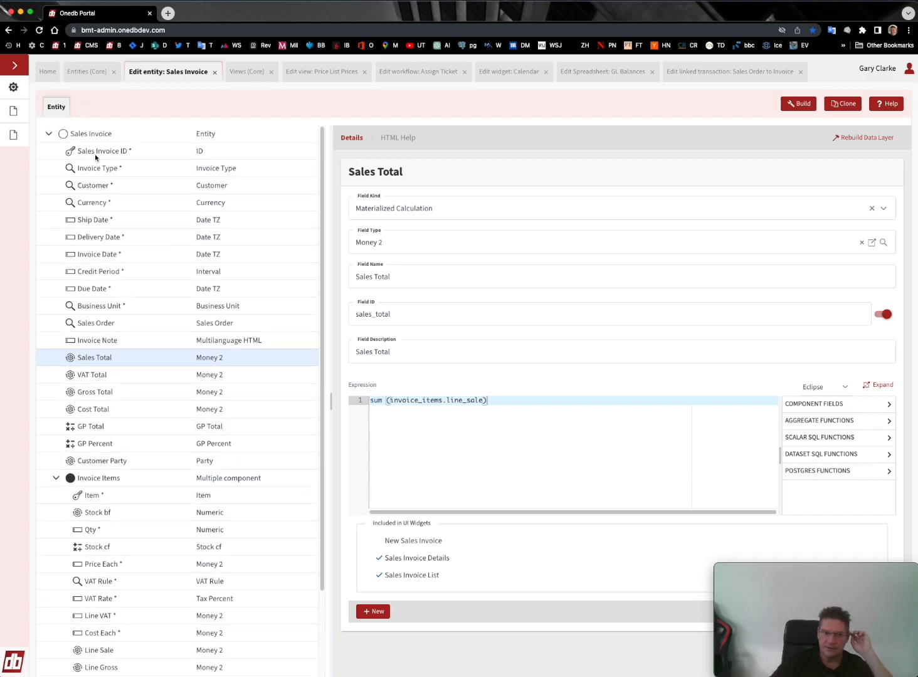
pyautogui.scroll(-2, 125, 473)
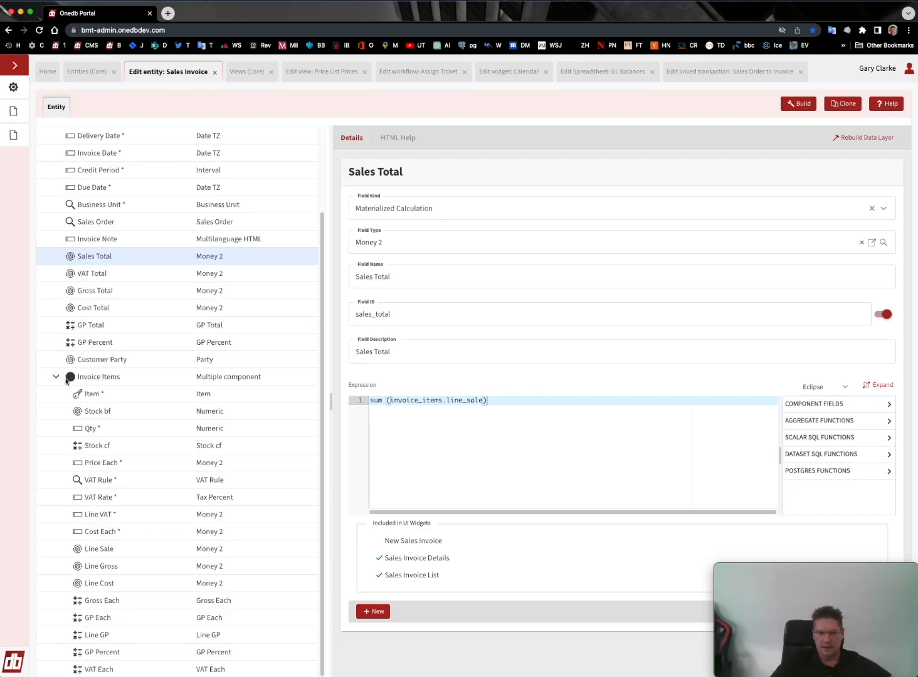
# Examine the Item reference field's settings in the Invoice Items component and the Sales Invoice entity's own details
pyautogui.click(94, 396)
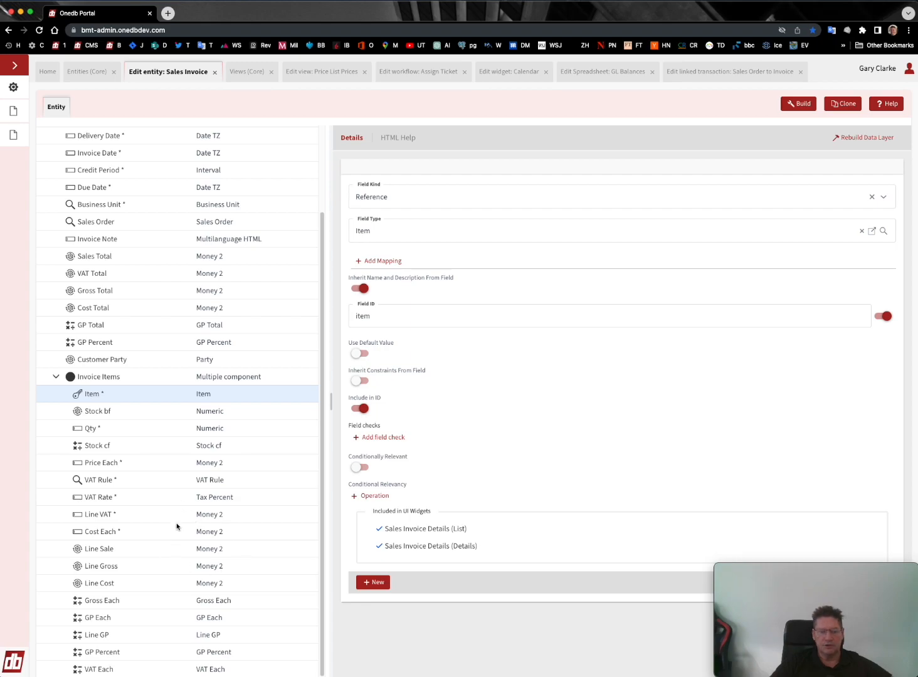
pyautogui.scroll(3, 176, 525)
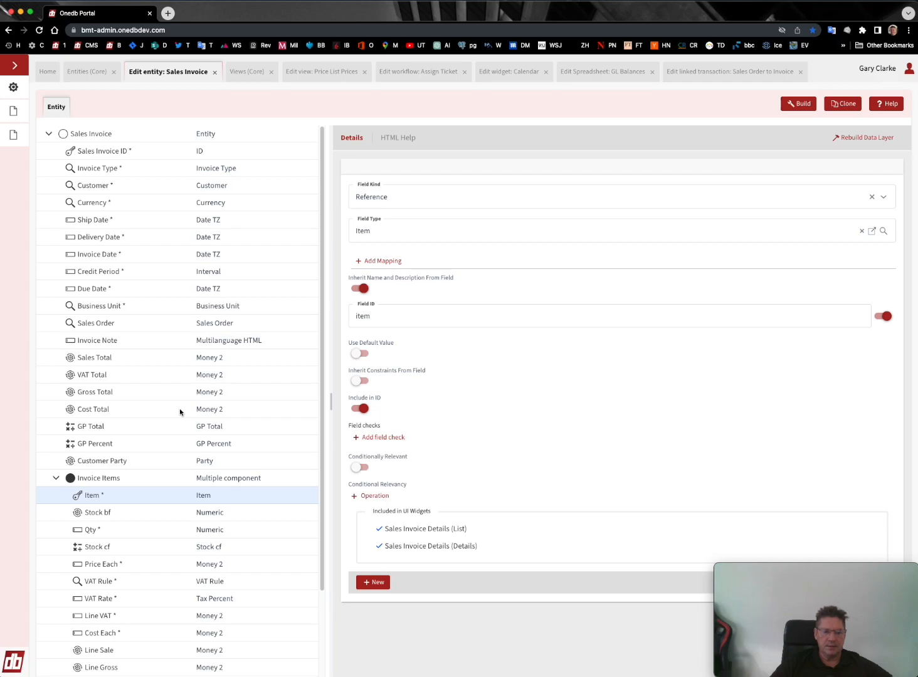
pyautogui.click(92, 137)
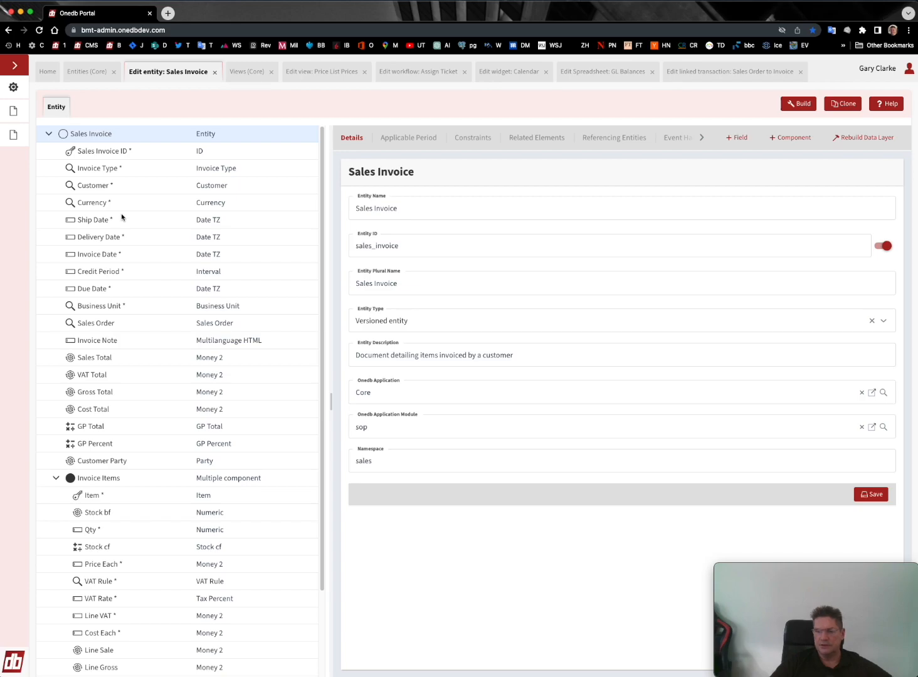
# Draft a new Sales Invoice entity field with field kind Reference and field type Project
pyautogui.click(738, 143)
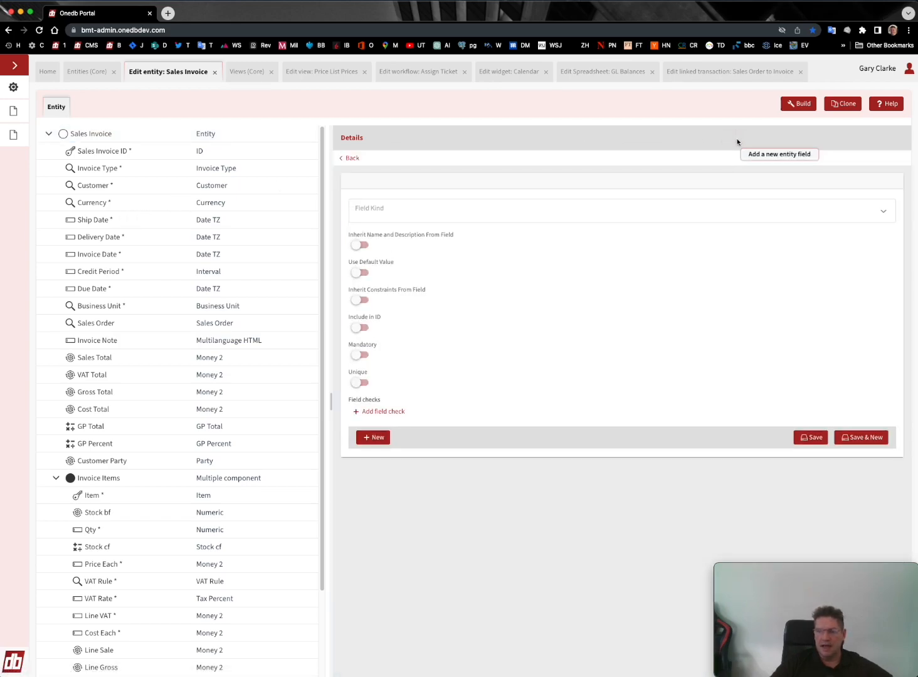
pyautogui.click(383, 216)
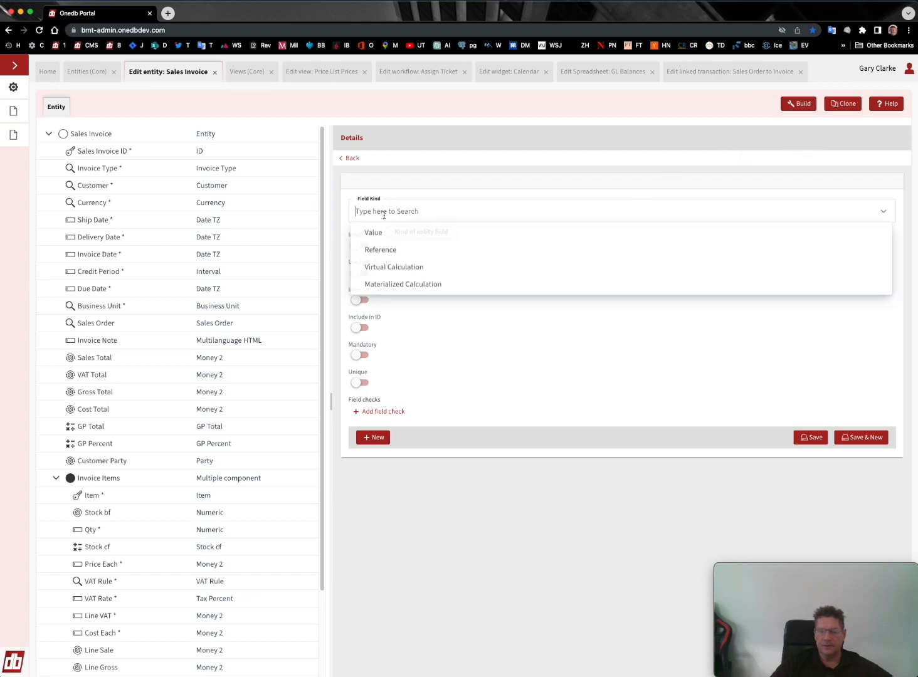
pyautogui.click(379, 250)
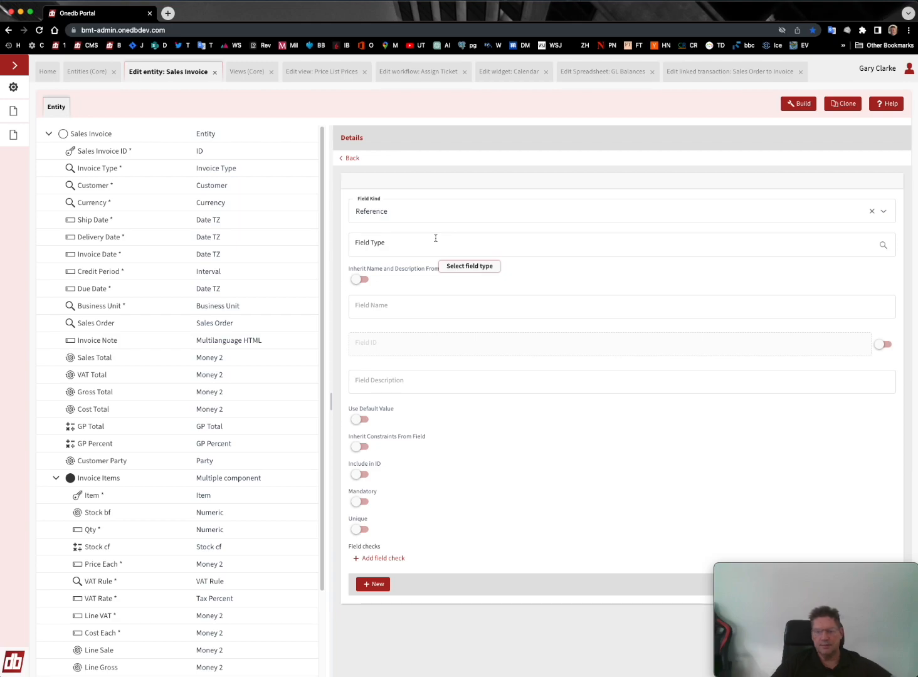
pyautogui.click(418, 252)
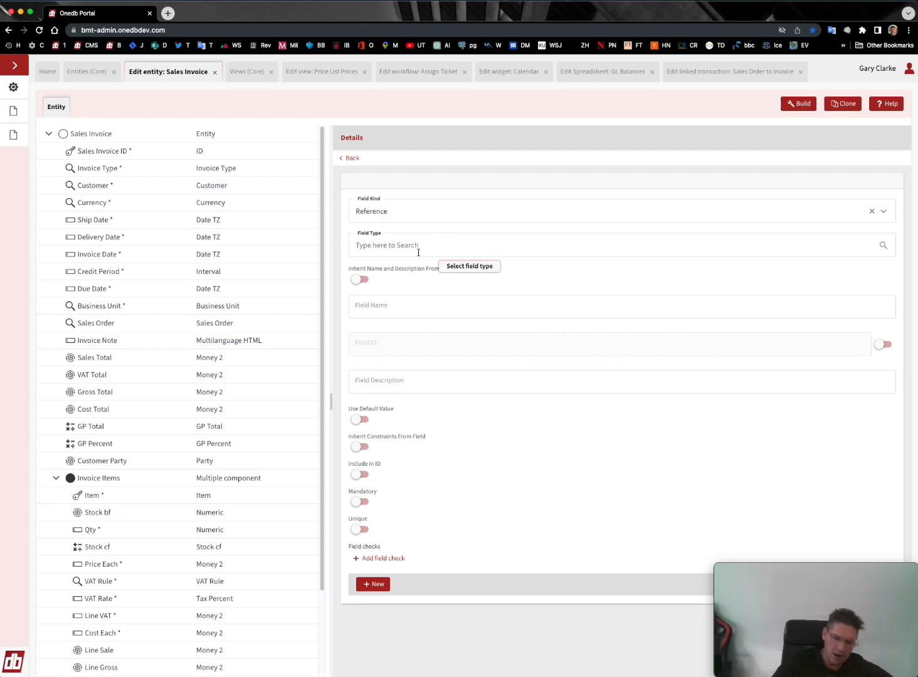
pyautogui.write('proj')
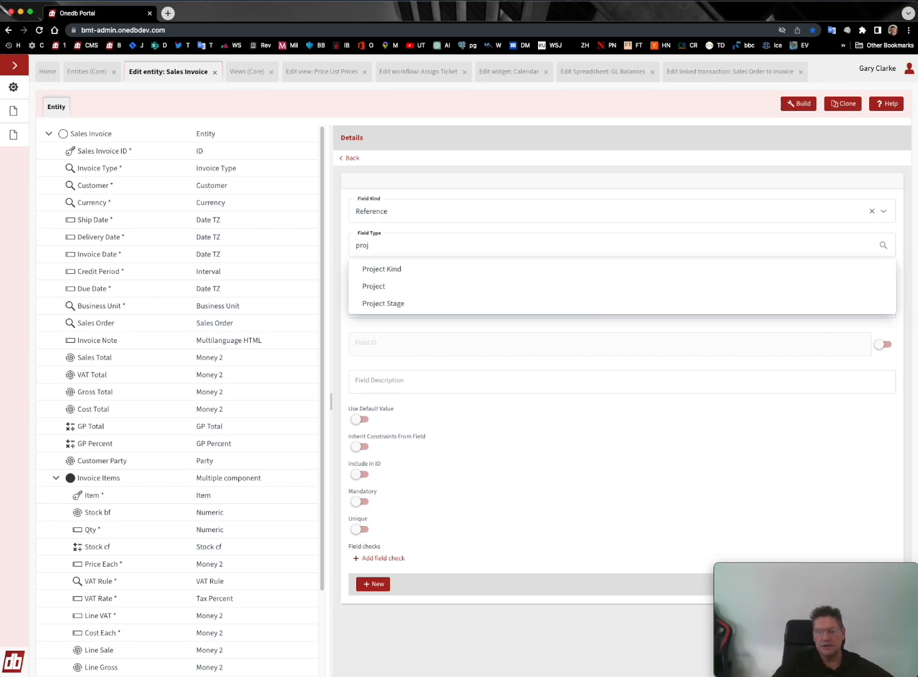
pyautogui.click(412, 286)
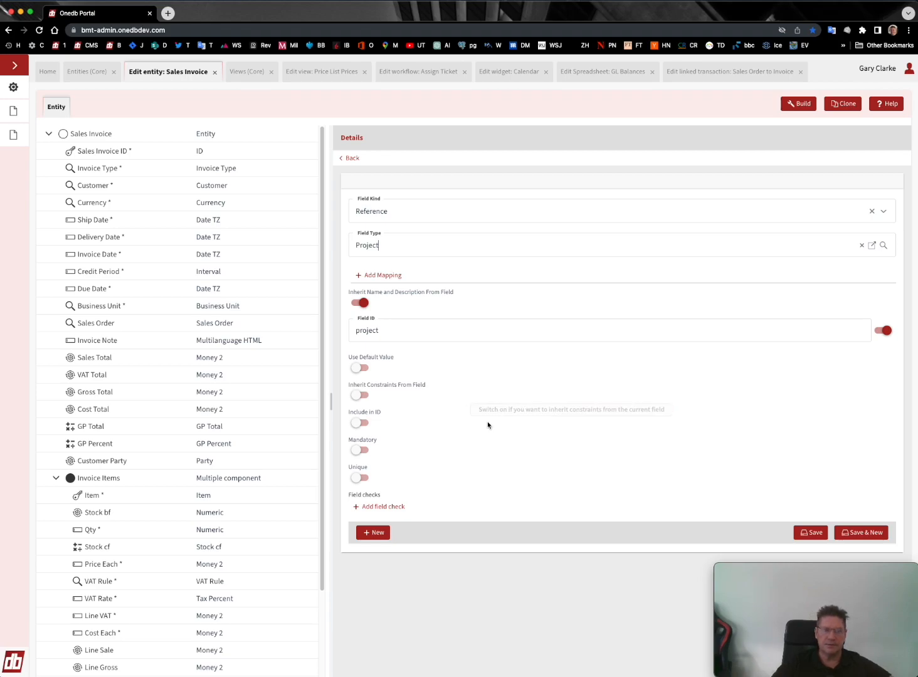
# Display the Sales Invoice entity's related widgets and view the Sales Invoice Details widget's settings
pyautogui.click(96, 137)
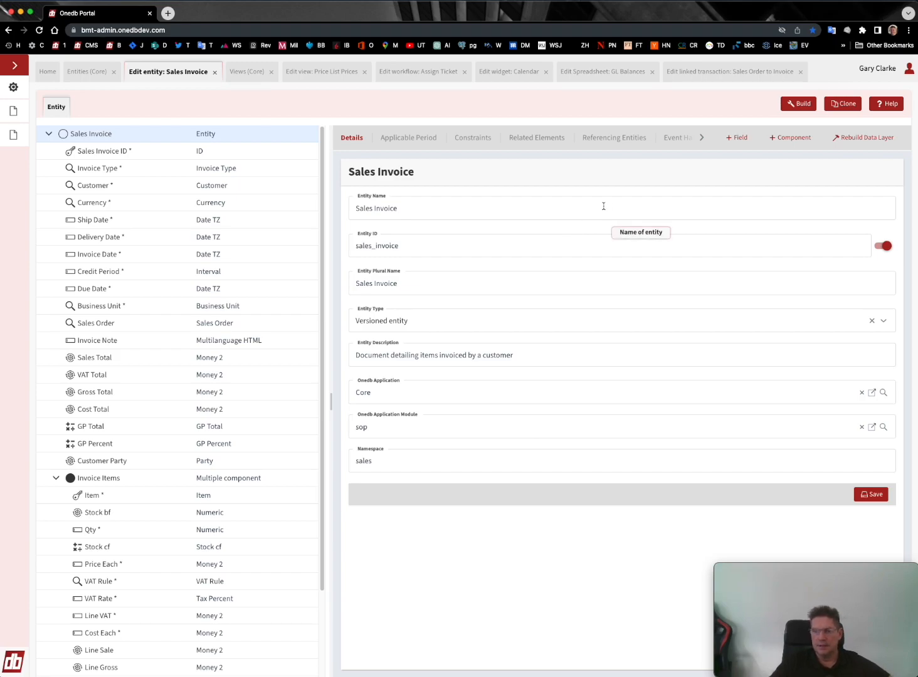
pyautogui.click(539, 143)
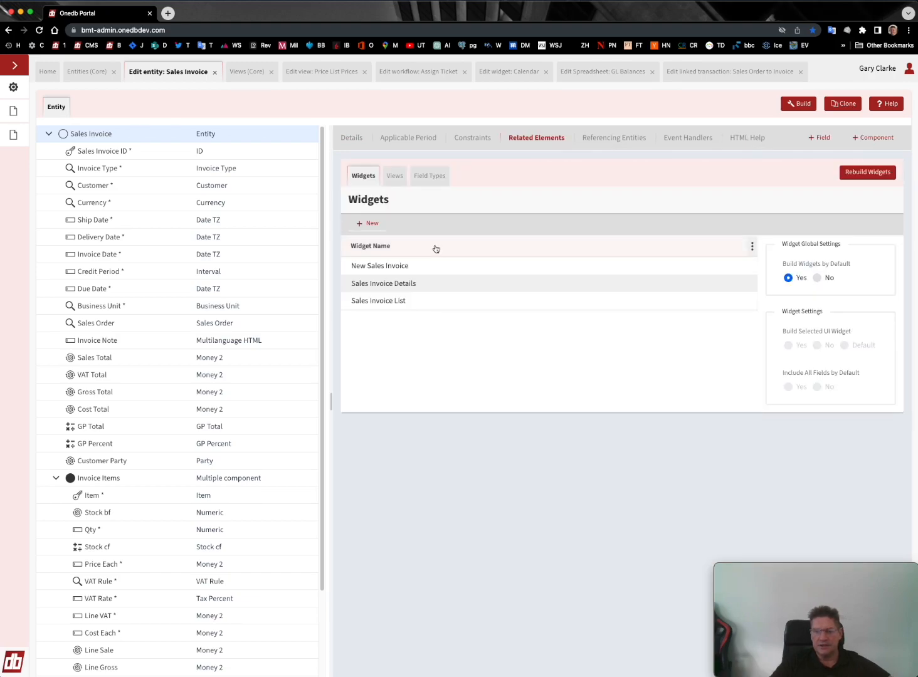
pyautogui.click(399, 286)
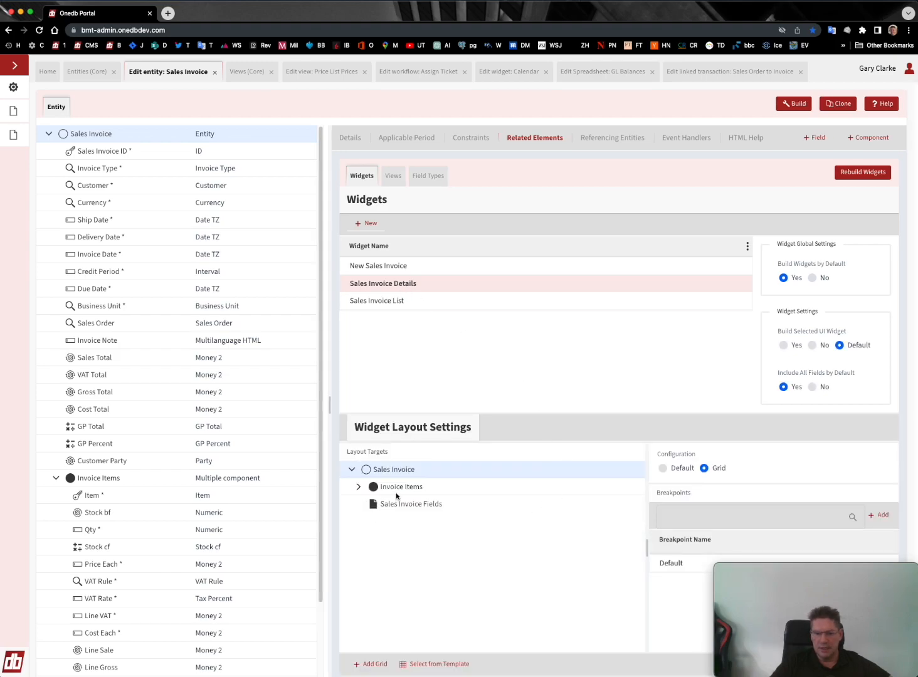
# Examine the Sales Invoice Details widget's layout targets: Invoice Items, Sales Invoice Fields and Invoice Items Fields
pyautogui.click(397, 489)
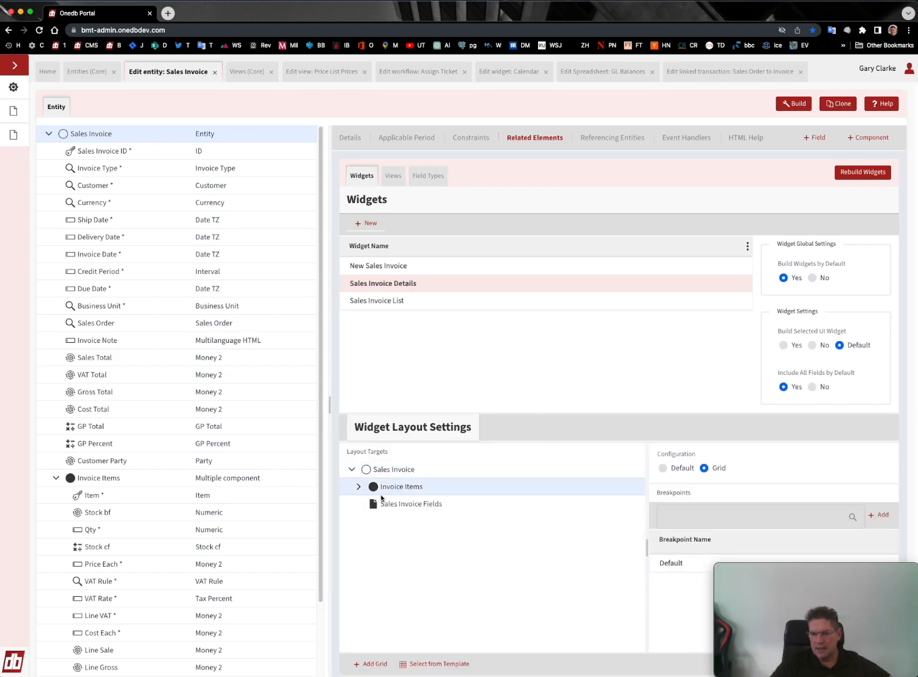
pyautogui.click(382, 504)
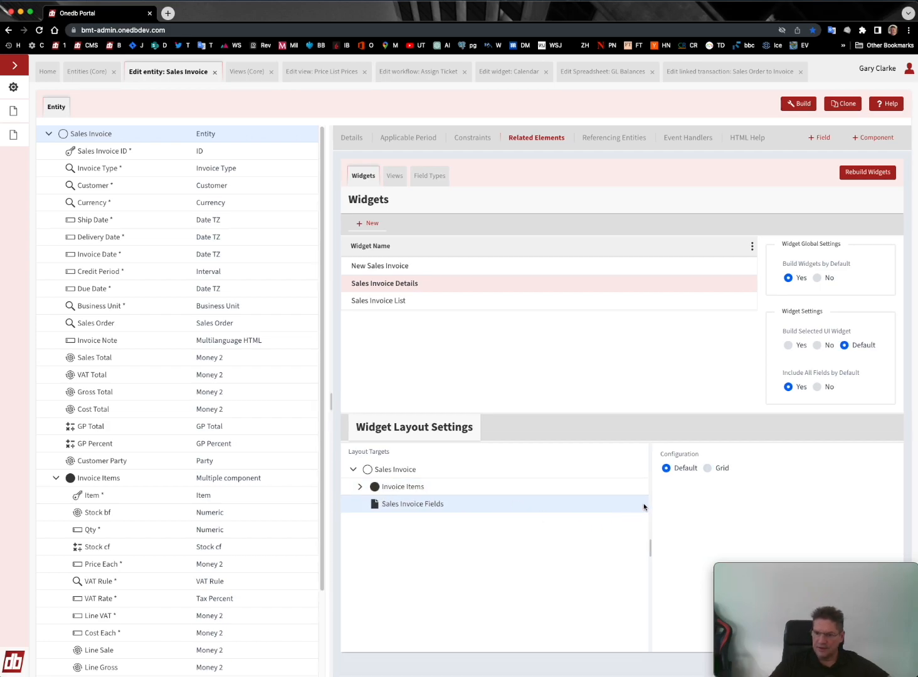
pyautogui.click(360, 487)
pyautogui.click(390, 503)
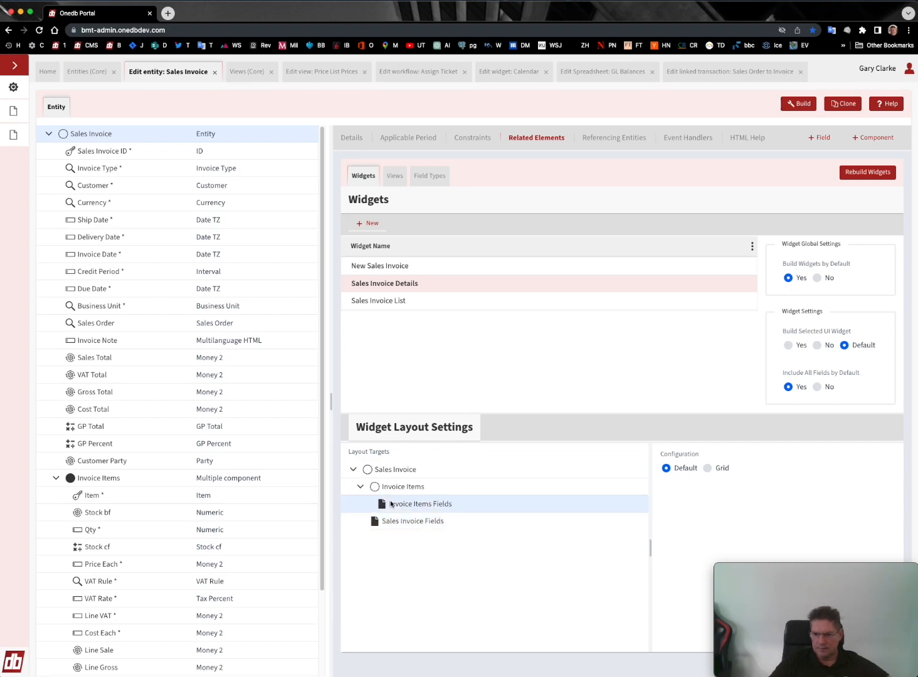
pyautogui.scroll(-1, 549, 495)
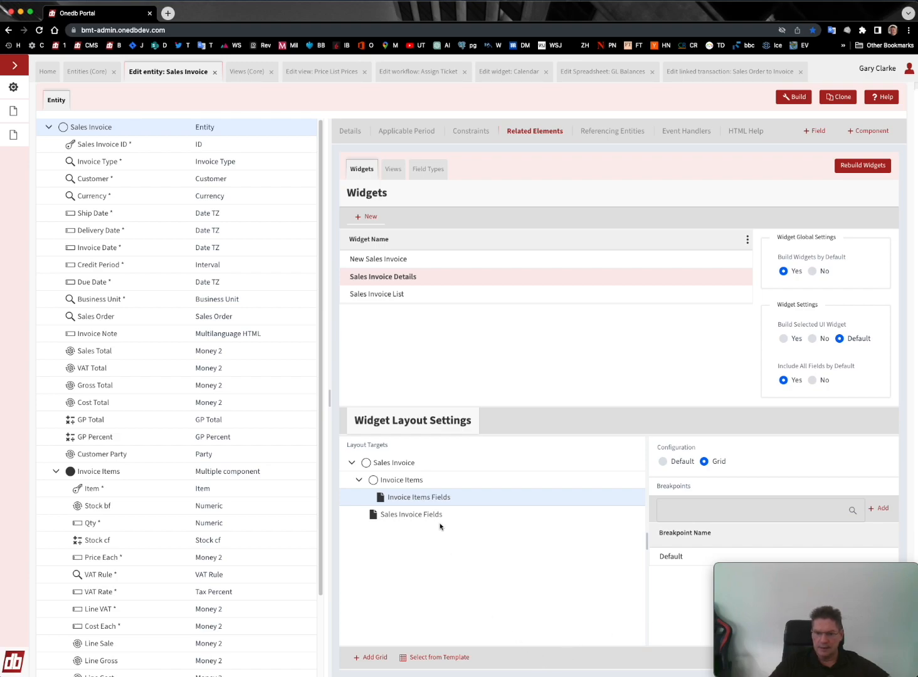
pyautogui.tripleClick(461, 496)
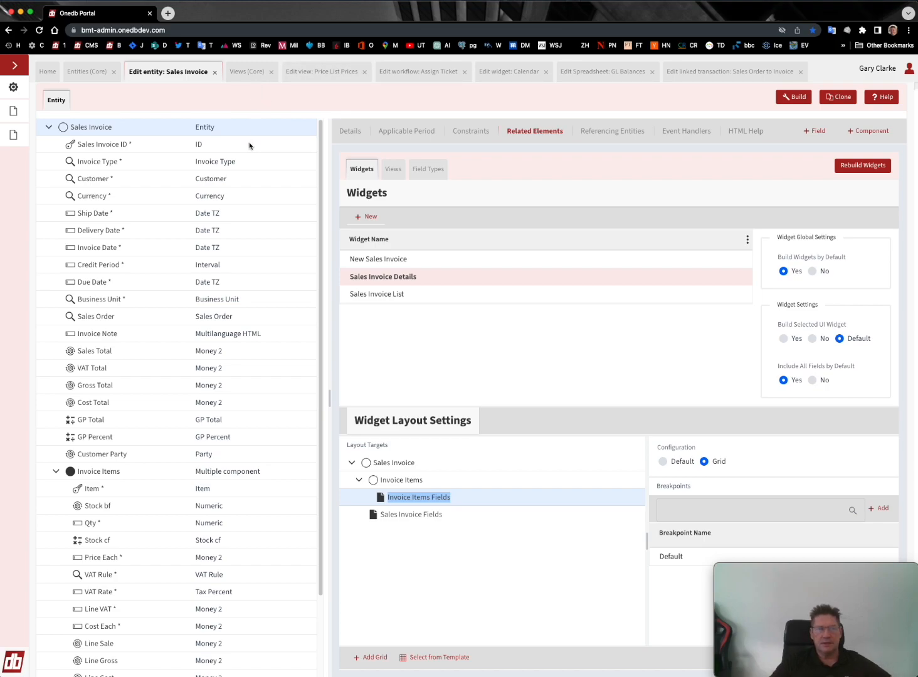
# Go from the Core views list to the Price List Prices view and examine its joined entities and output columns in the designer
pyautogui.click(244, 73)
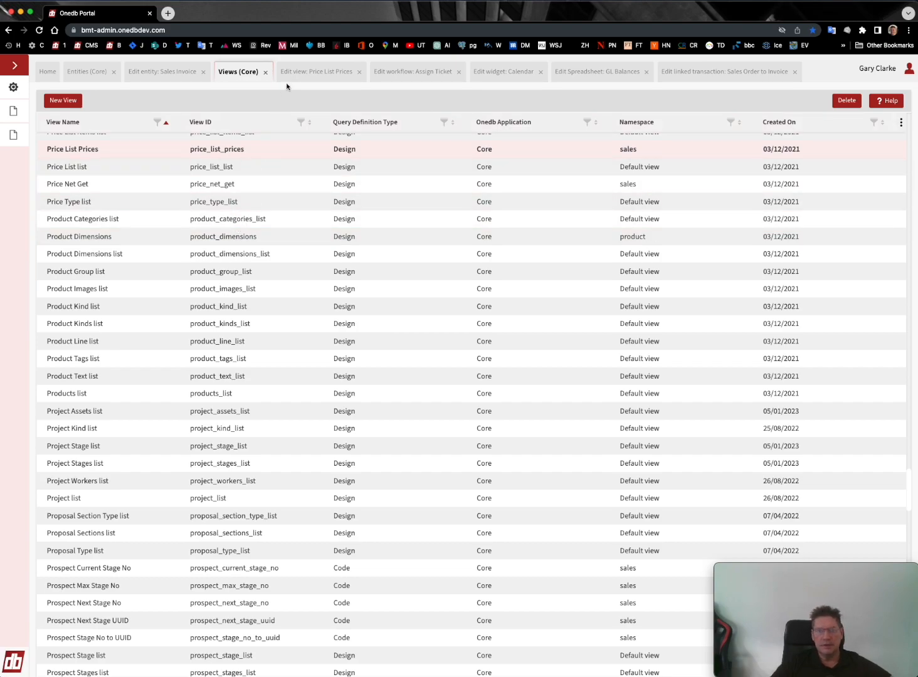
pyautogui.click(309, 73)
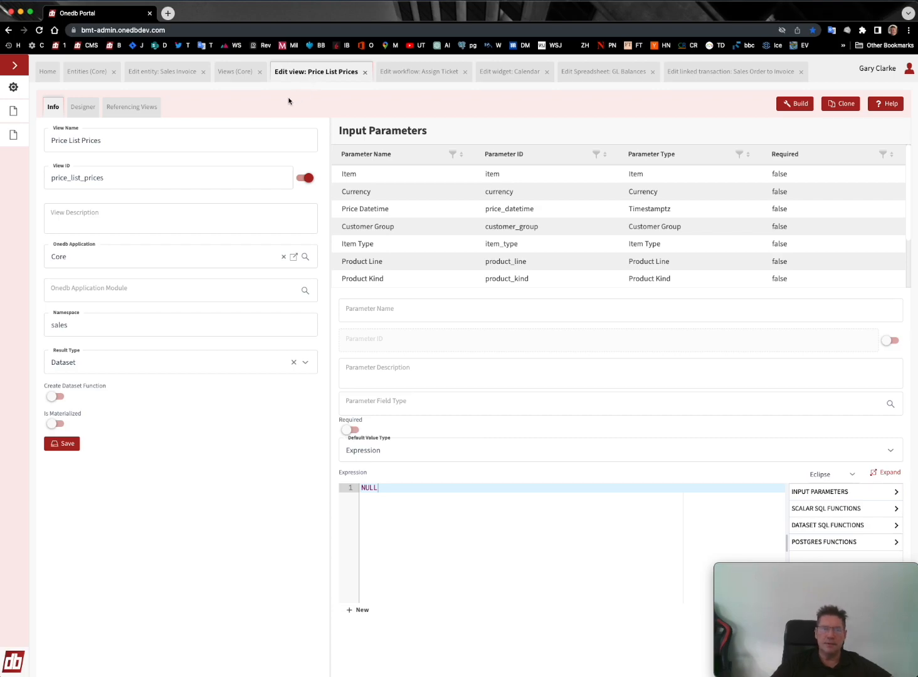
pyautogui.click(79, 111)
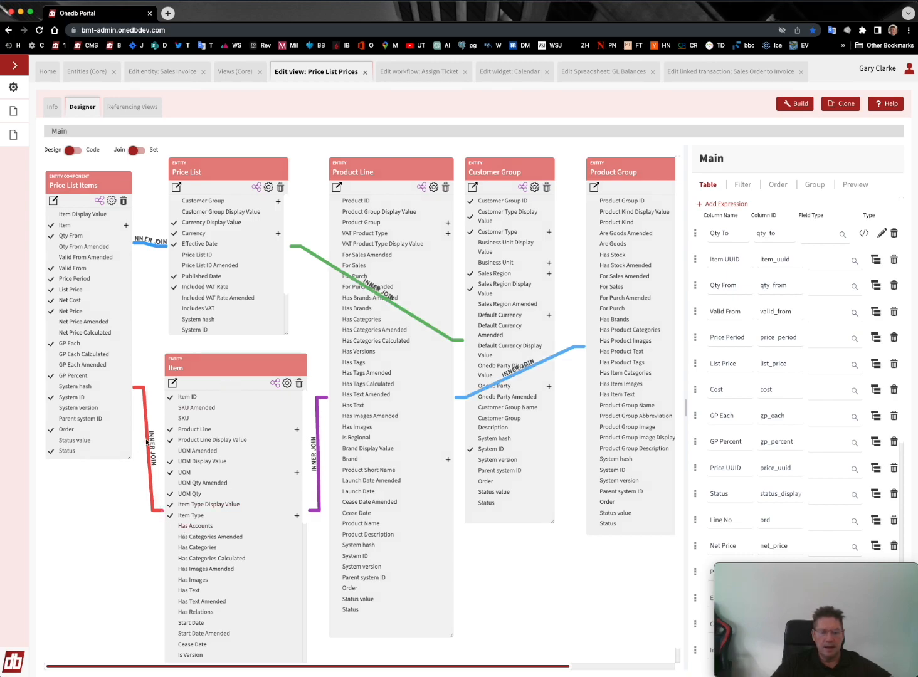
pyautogui.moveTo(146, 440)
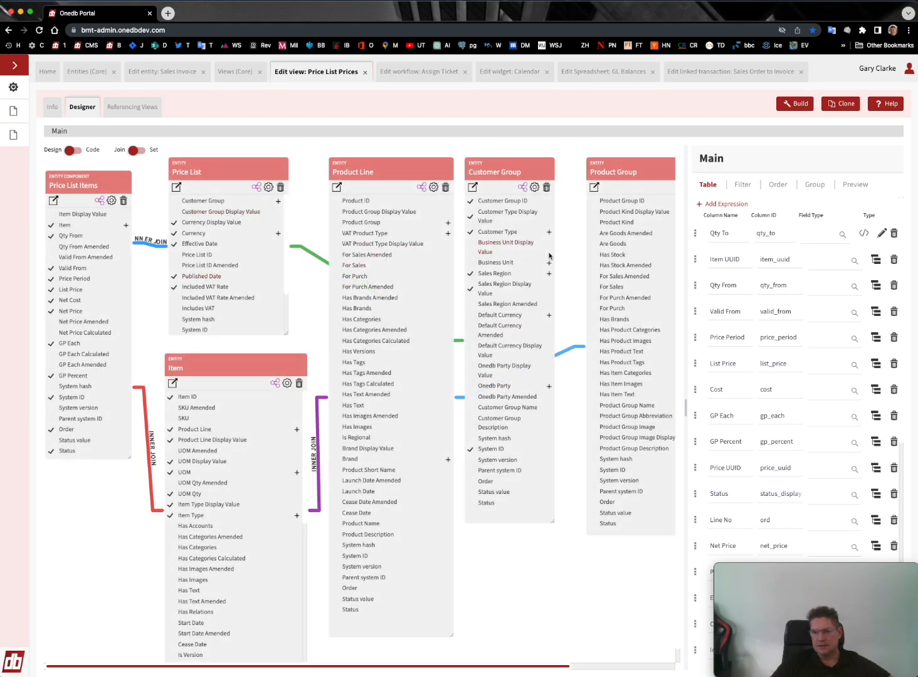
pyautogui.moveTo(452, 668); pyautogui.dragTo(191, 674)
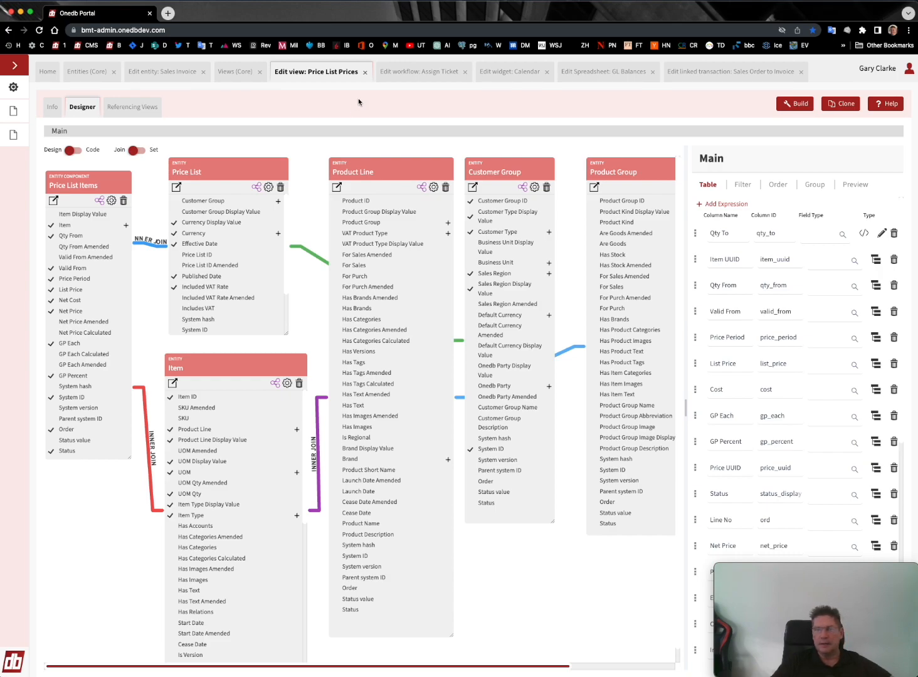
# Review the step mappings of the Sales Order to Invoice linked transaction and close it
pyautogui.click(702, 74)
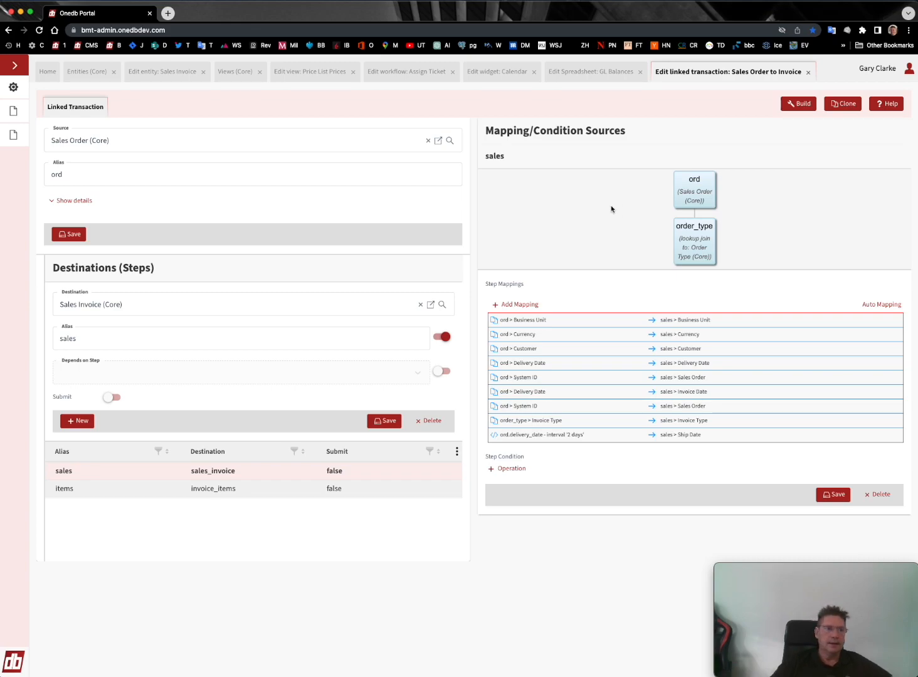
pyautogui.click(808, 72)
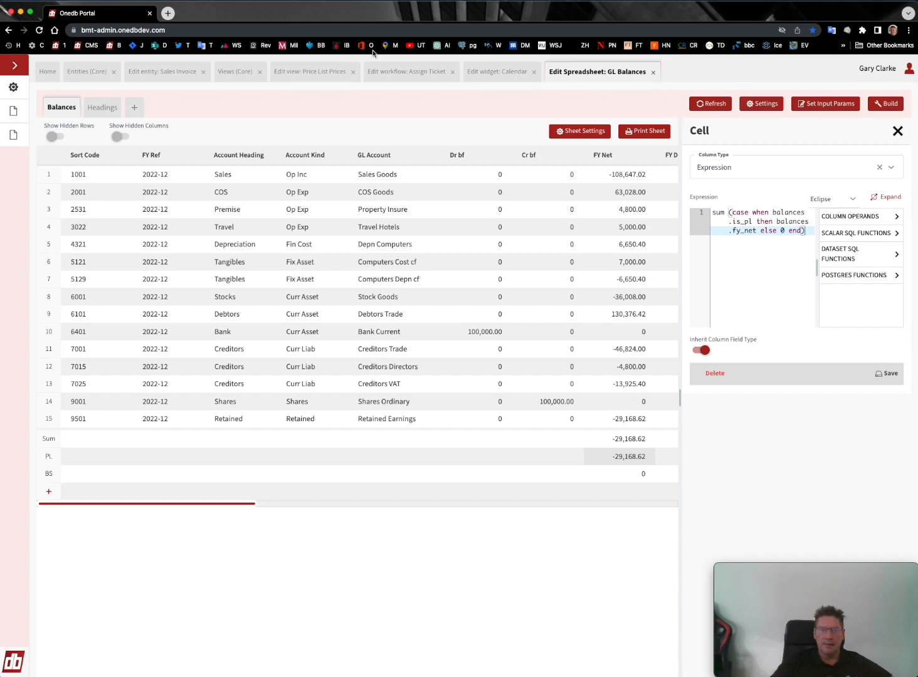
# Review the Assign Ticket workflow diagram, and close it along with the Price List Prices view
pyautogui.click(409, 74)
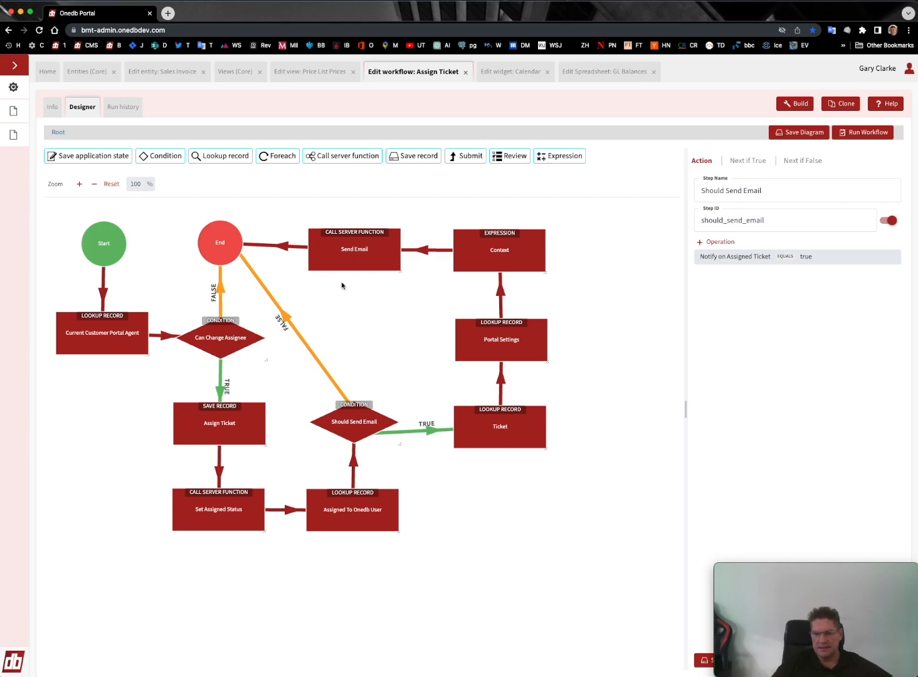
pyautogui.click(465, 72)
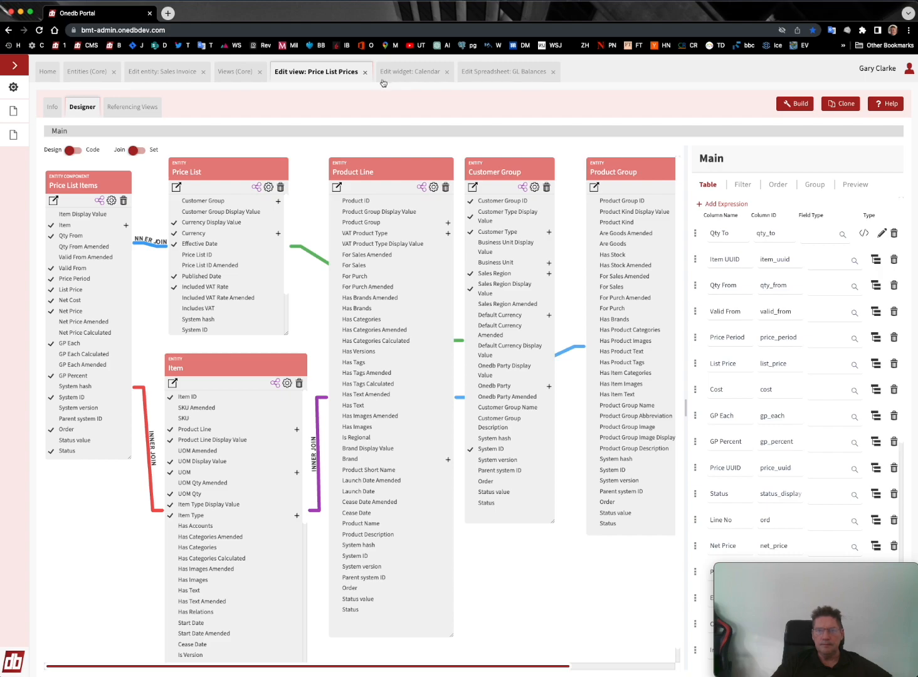
pyautogui.click(365, 72)
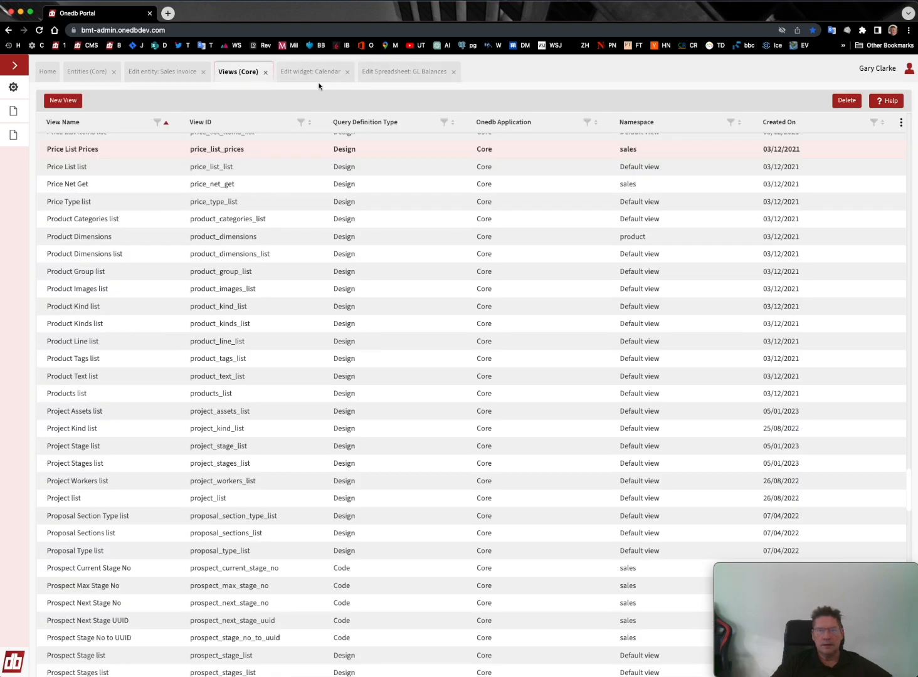
# View the Calendar widget's design, inspect the PL row's FY Net expression in the GL Balances spreadsheet, and close the spreadsheet
pyautogui.click(300, 72)
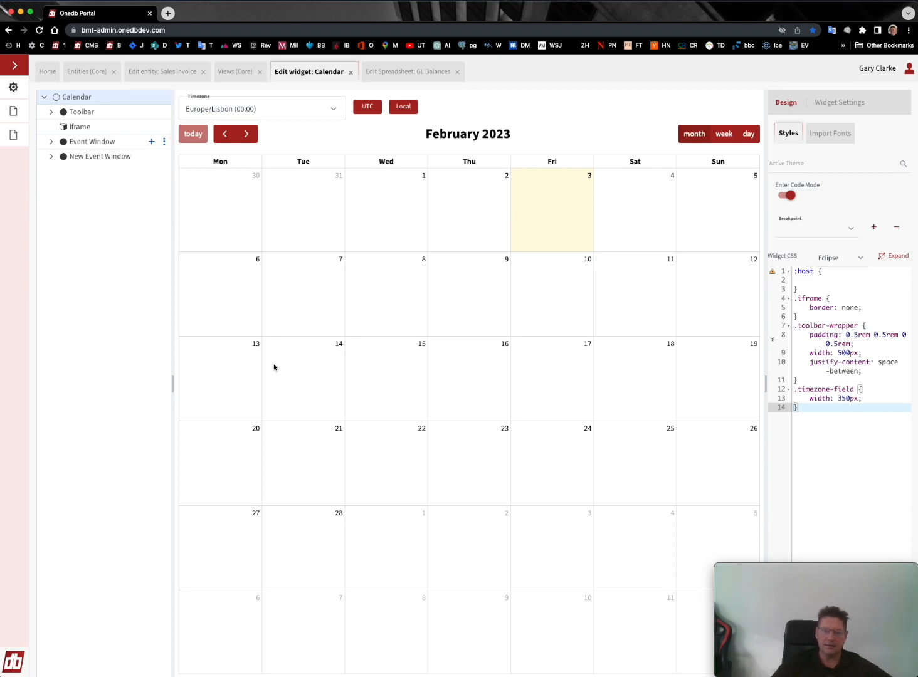
pyautogui.click(400, 73)
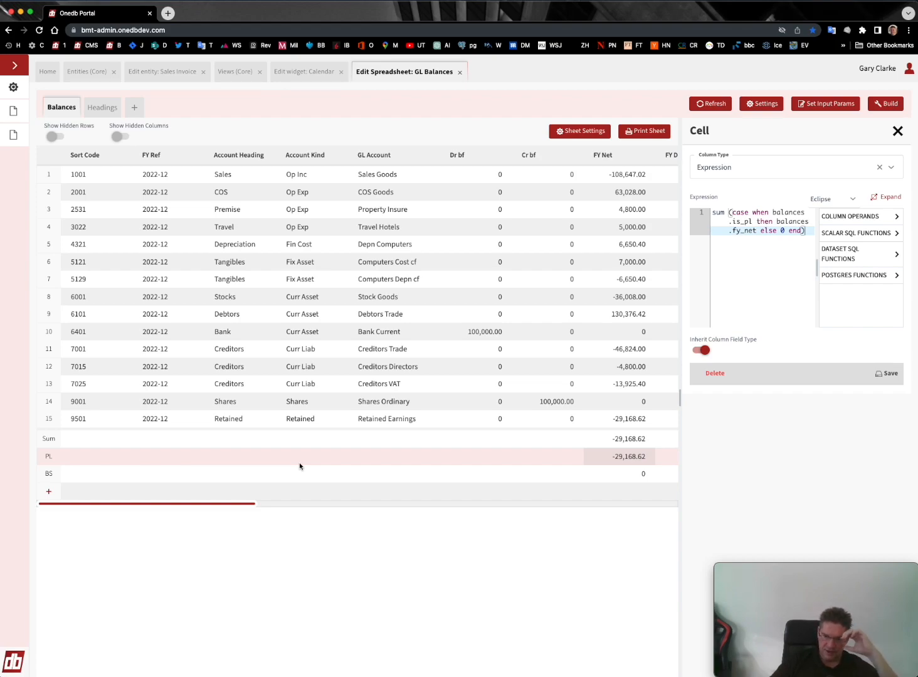
pyautogui.click(625, 460)
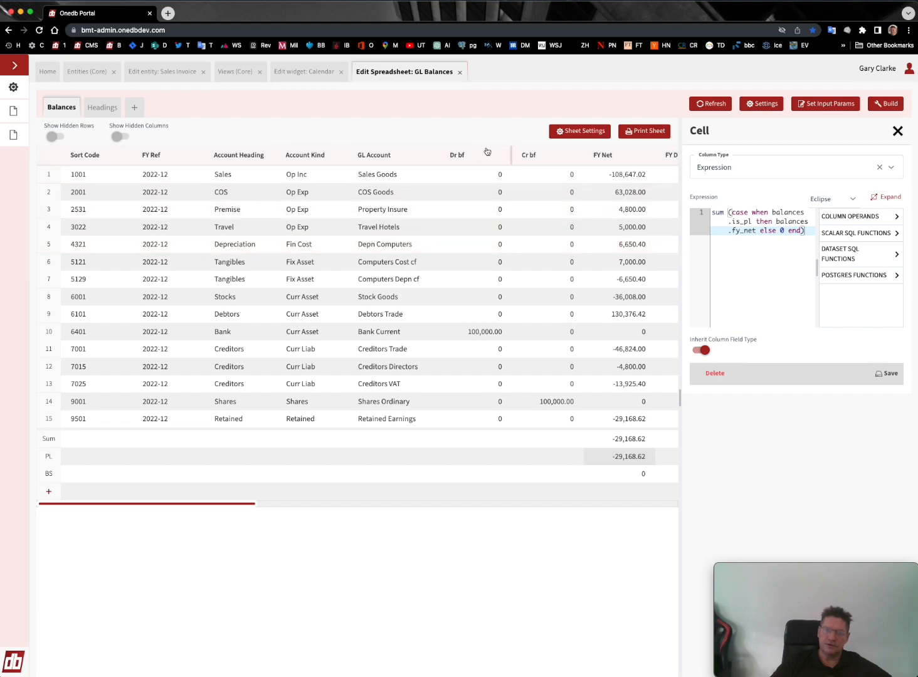
pyautogui.click(460, 72)
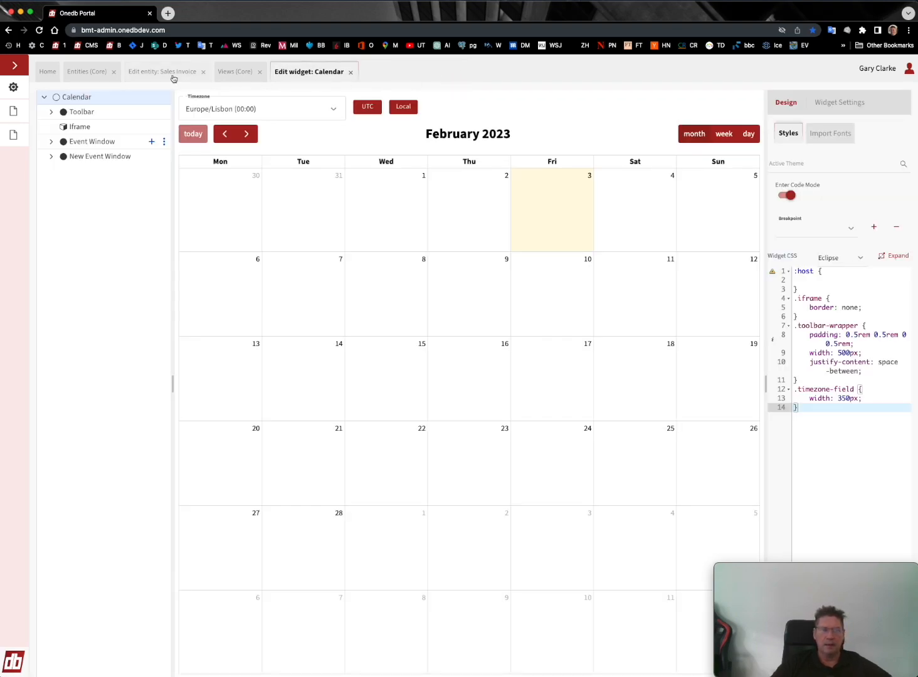
# Open the Sales Invoice records list under the ERP module's SOP section, using the Core application's data input by modules
pyautogui.click(50, 73)
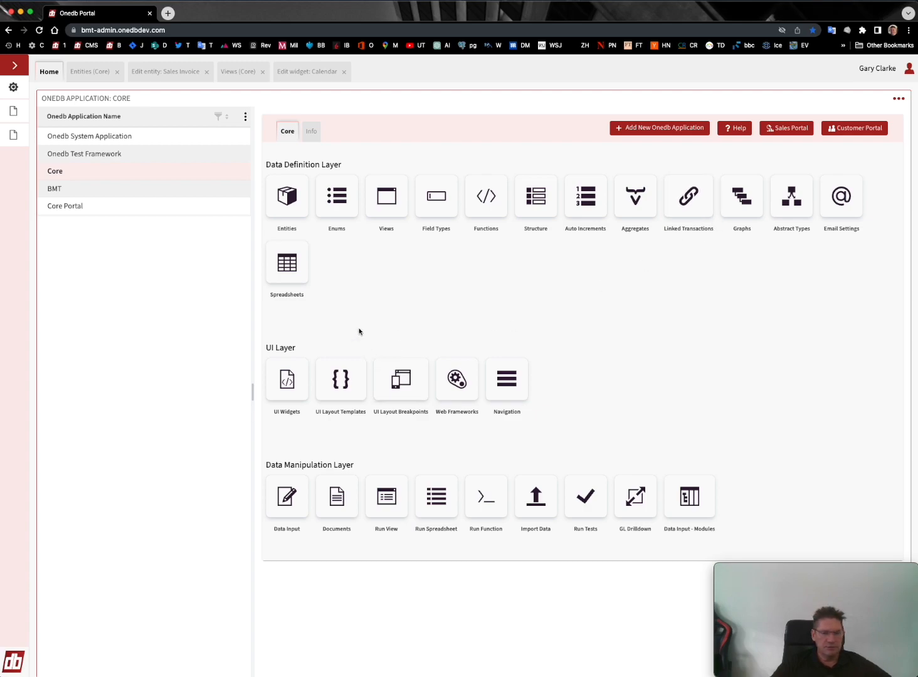
pyautogui.click(694, 498)
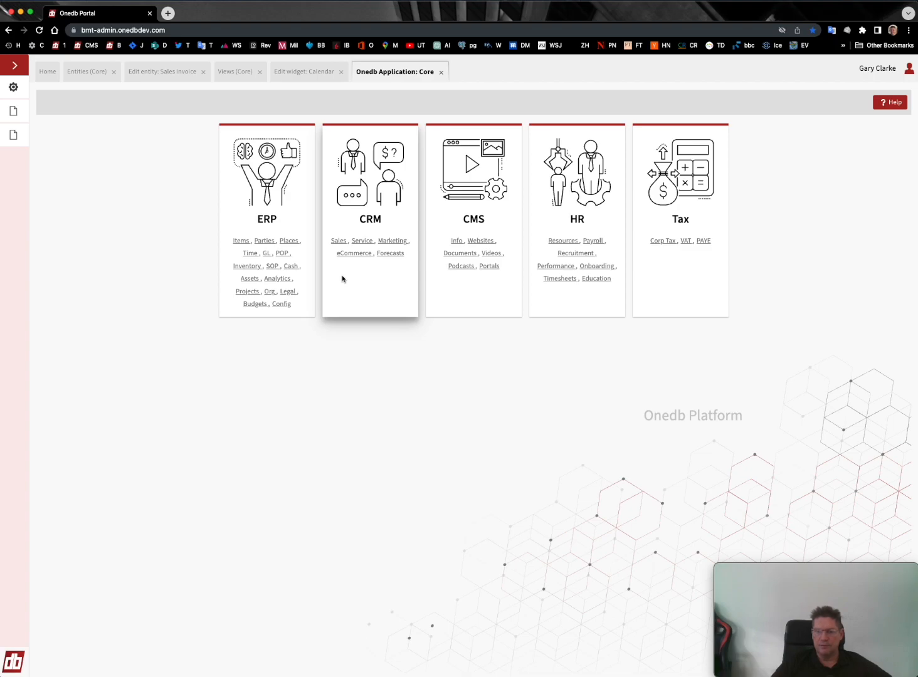
pyautogui.click(269, 222)
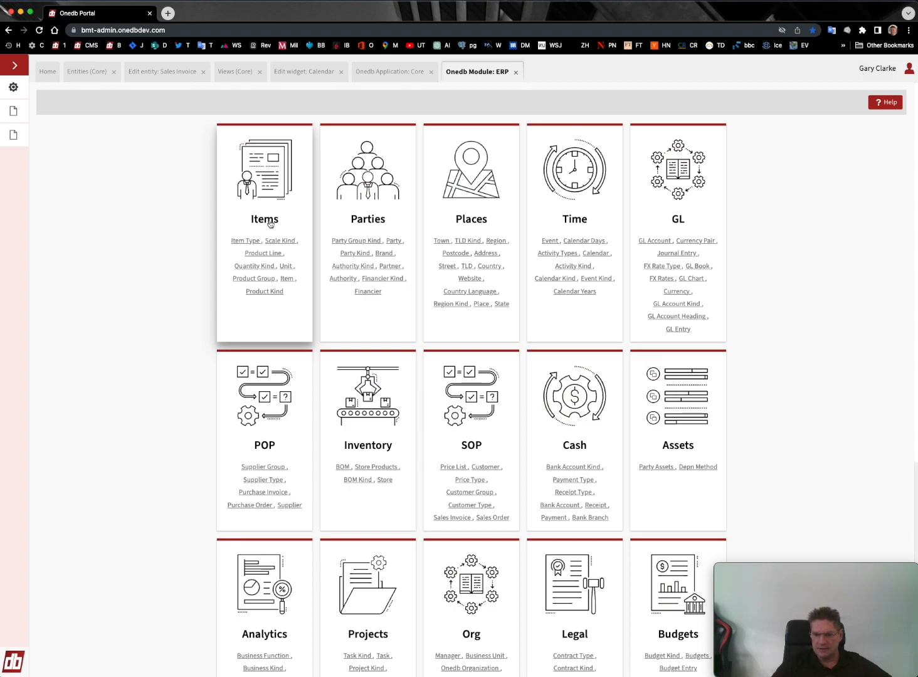
pyautogui.click(453, 518)
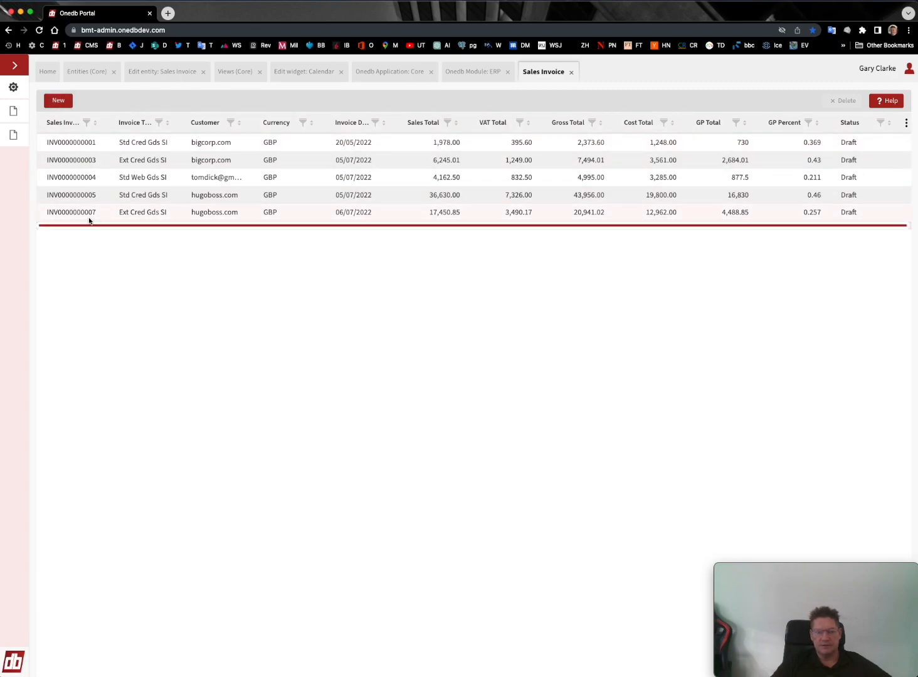
# Open the Ext Cred Gds SI invoice for hugoboss.com and widen the Item column of its invoice items to show more of the descriptions
pyautogui.doubleClick(149, 214)
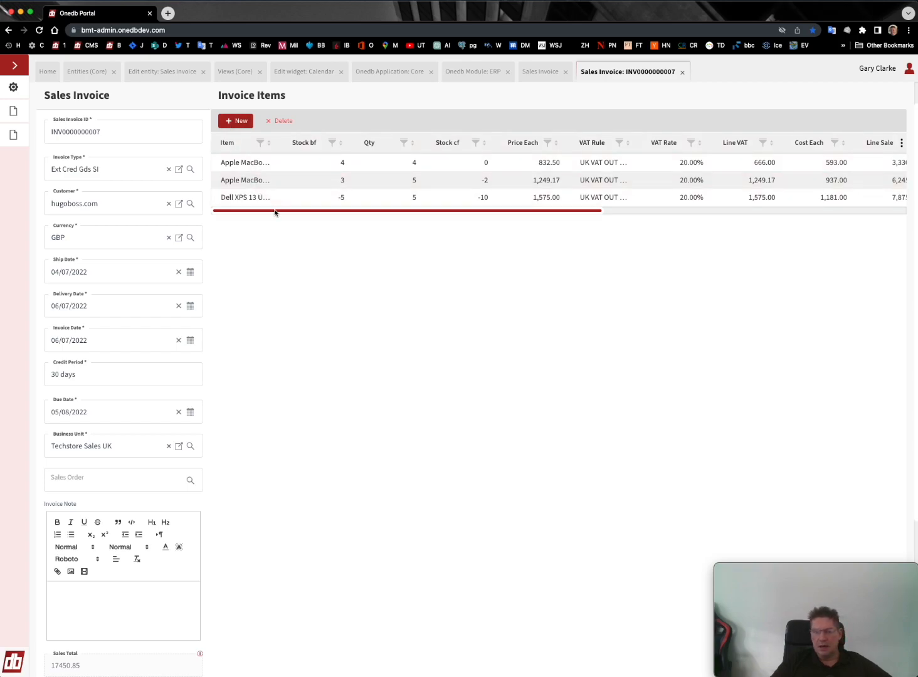
pyautogui.moveTo(281, 142); pyautogui.dragTo(366, 139)
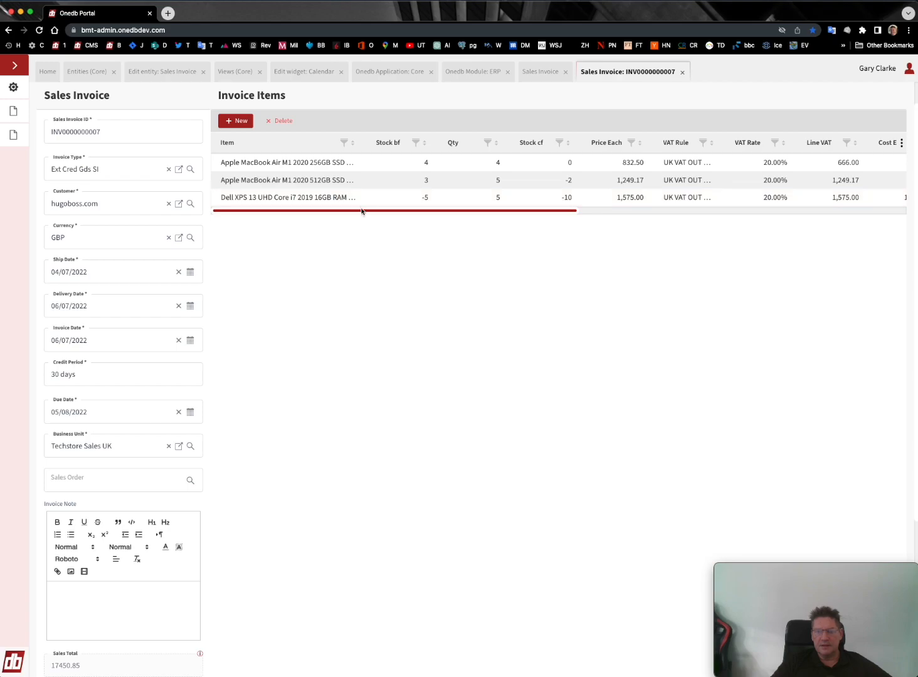
pyautogui.moveTo(361, 210); pyautogui.dragTo(35, 241)
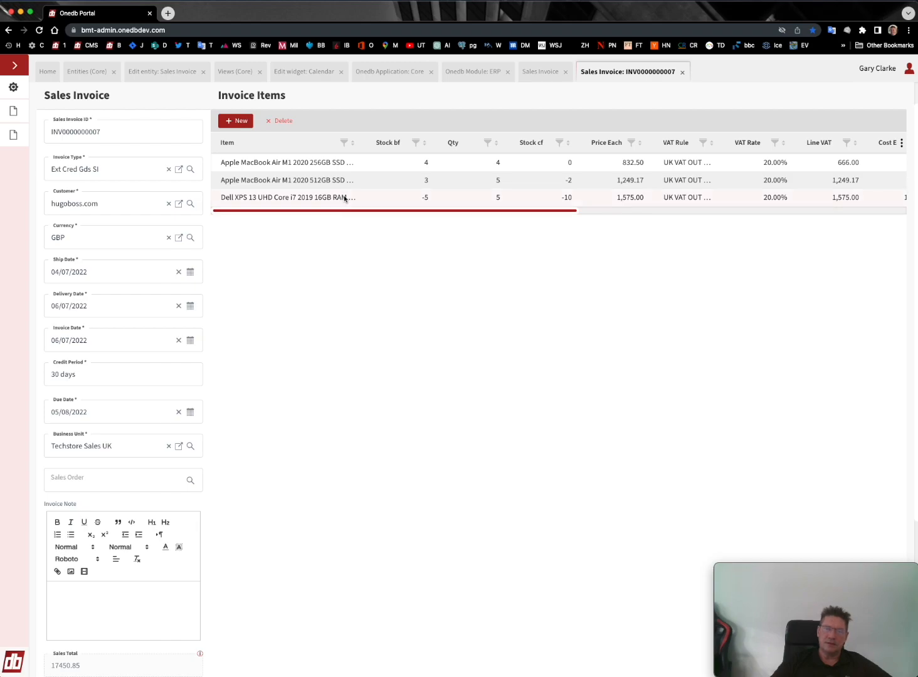
# Fill in a new invoice line for Apple MacBook Air M1 2020 512GB SSD 16GB RAM Silver, quantity 1, and close the invoice without saving
pyautogui.click(235, 122)
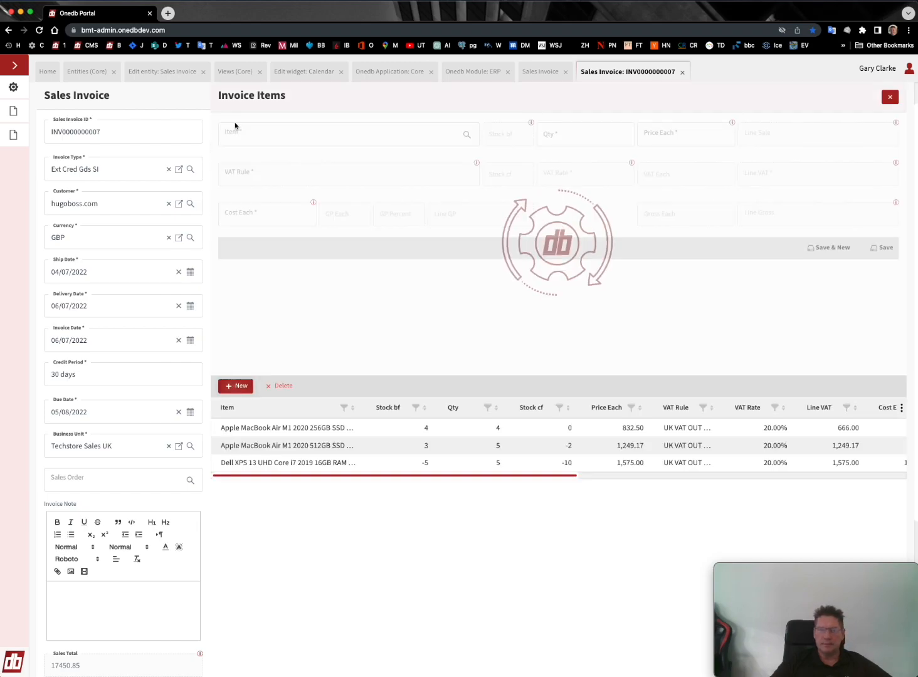
pyautogui.click(394, 135)
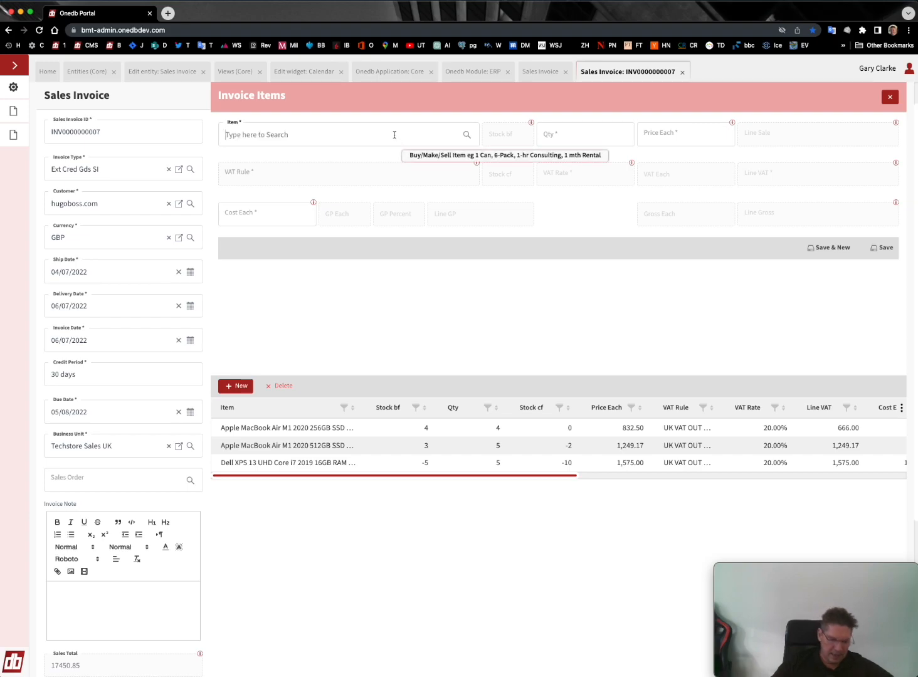
pyautogui.write('appp')
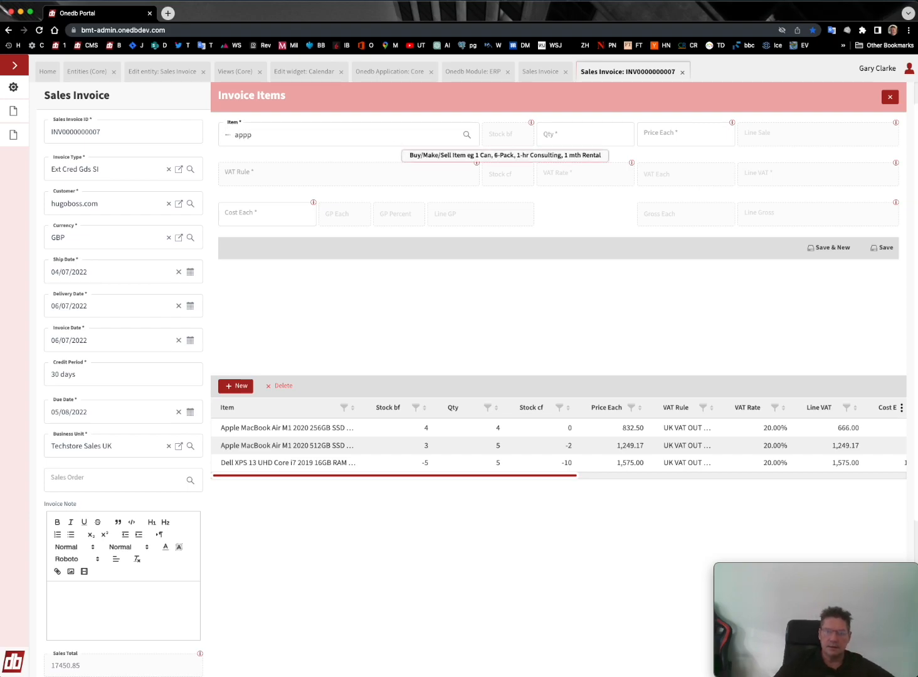
pyautogui.press('BackSpace')
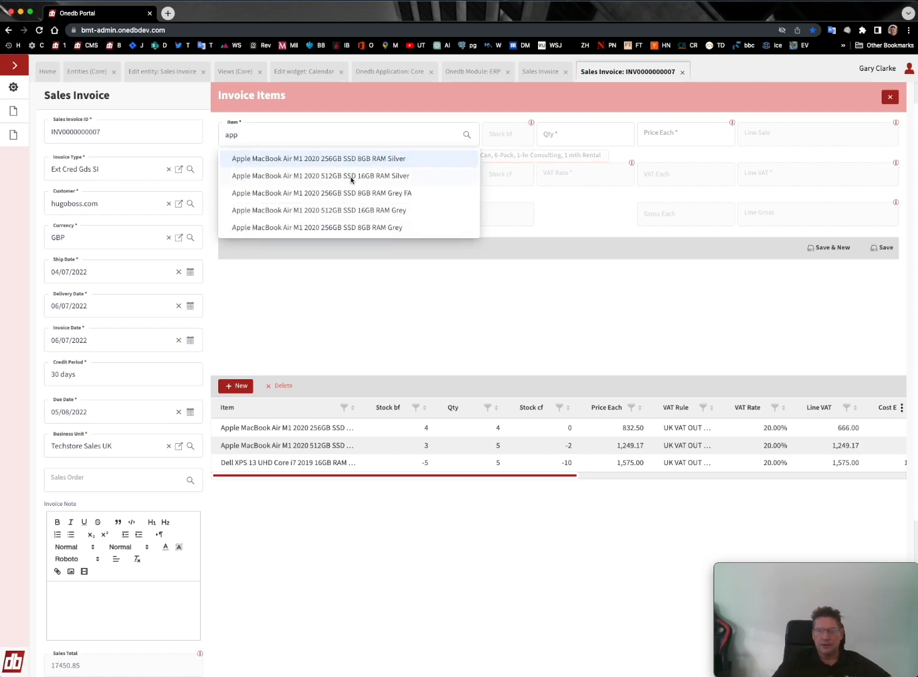
pyautogui.click(353, 176)
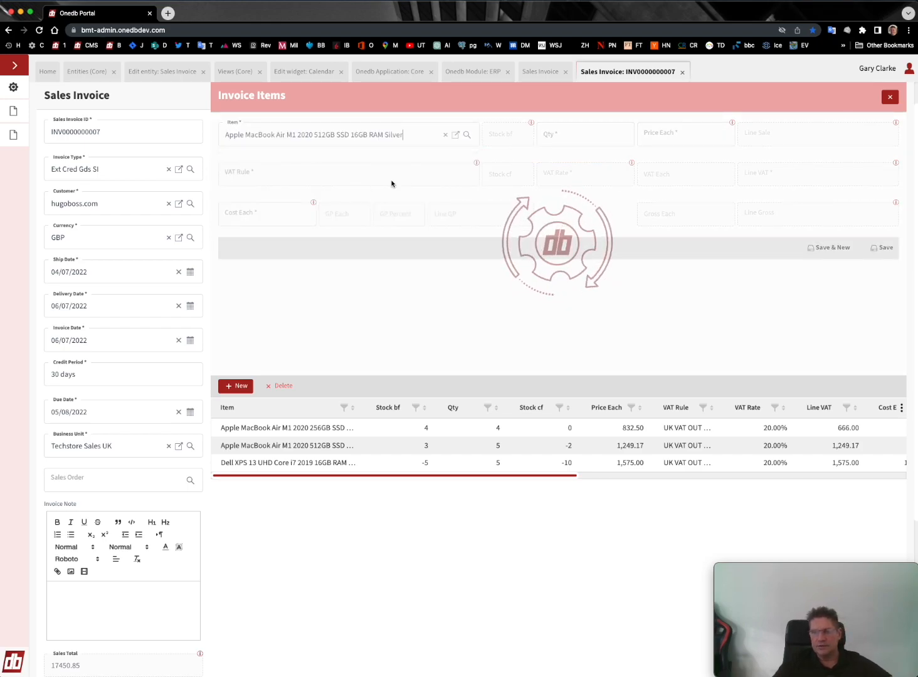
pyautogui.click(566, 135)
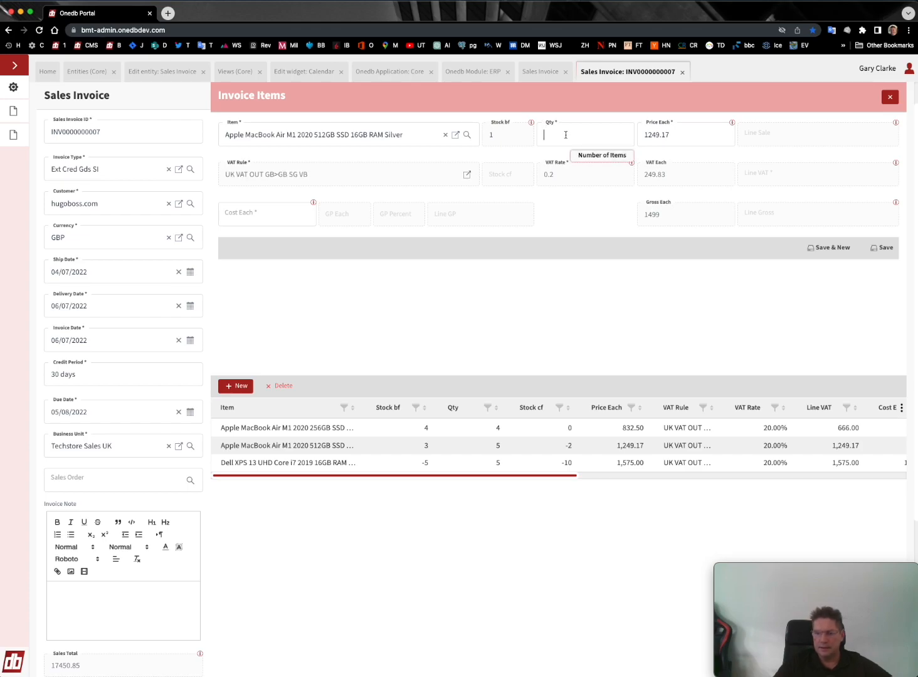
pyautogui.press('Tab')
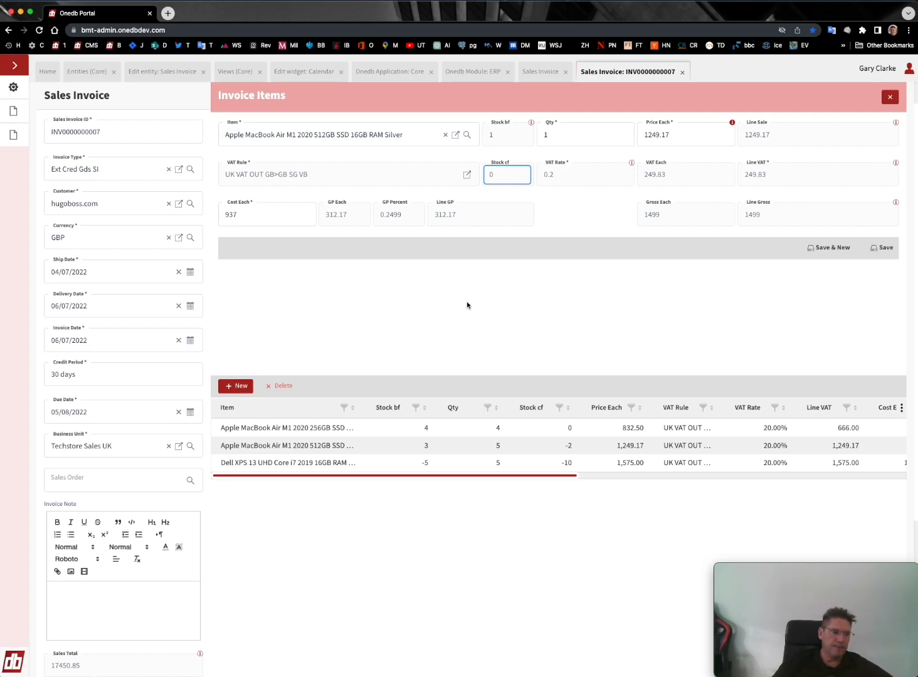
pyautogui.click(683, 75)
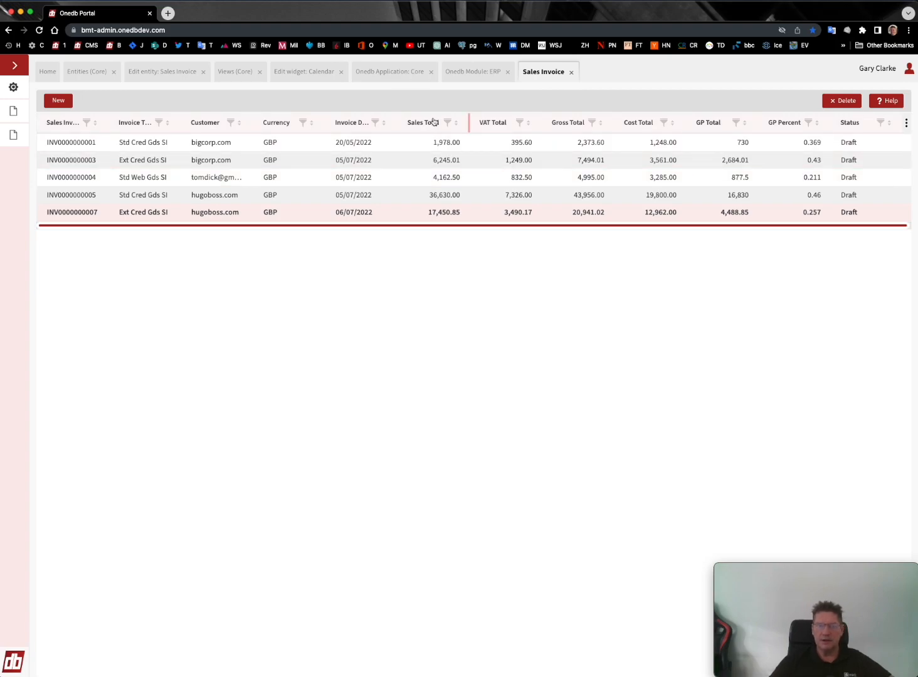
# Open the Sales Portal from the Core application's home page, view the Sales module's record types, and close the module
pyautogui.click(45, 73)
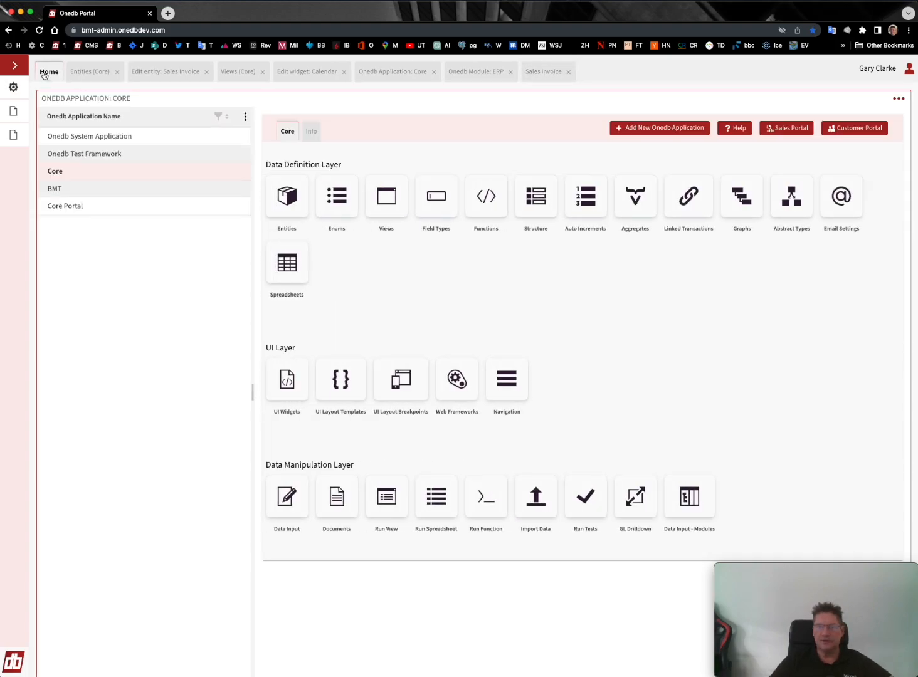
pyautogui.click(786, 130)
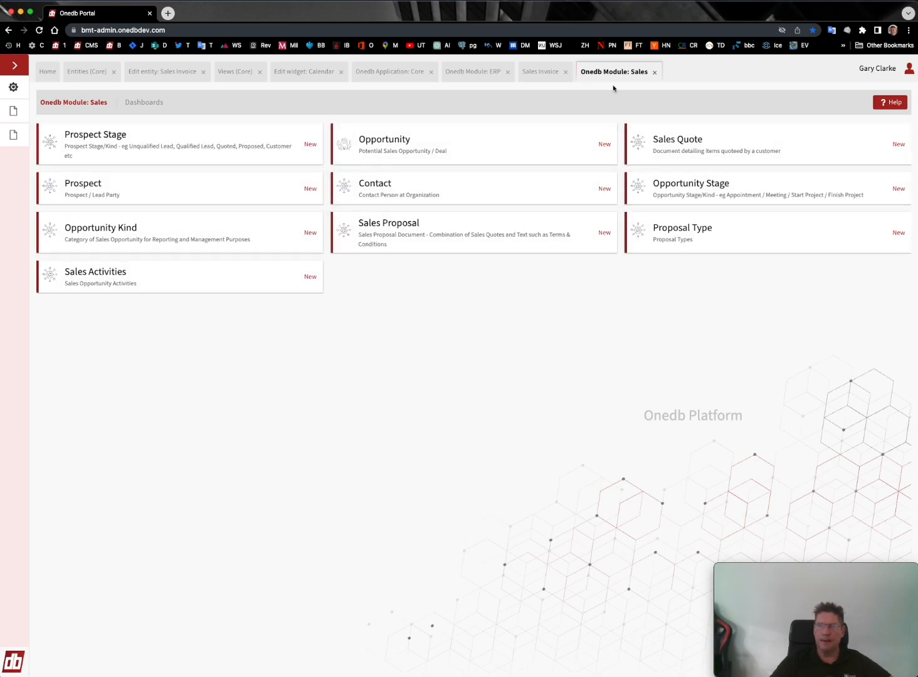
pyautogui.click(655, 72)
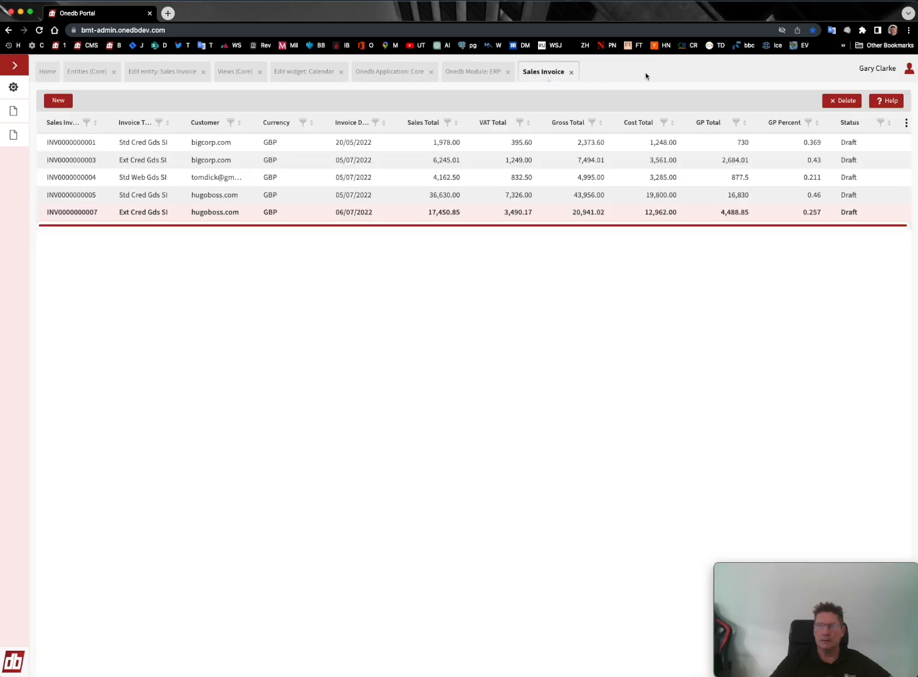
# Open the Customer Portal from the Core application's home page, view its ticket dashboard, and return to the Onedb Portal
pyautogui.click(48, 72)
pyautogui.click(843, 131)
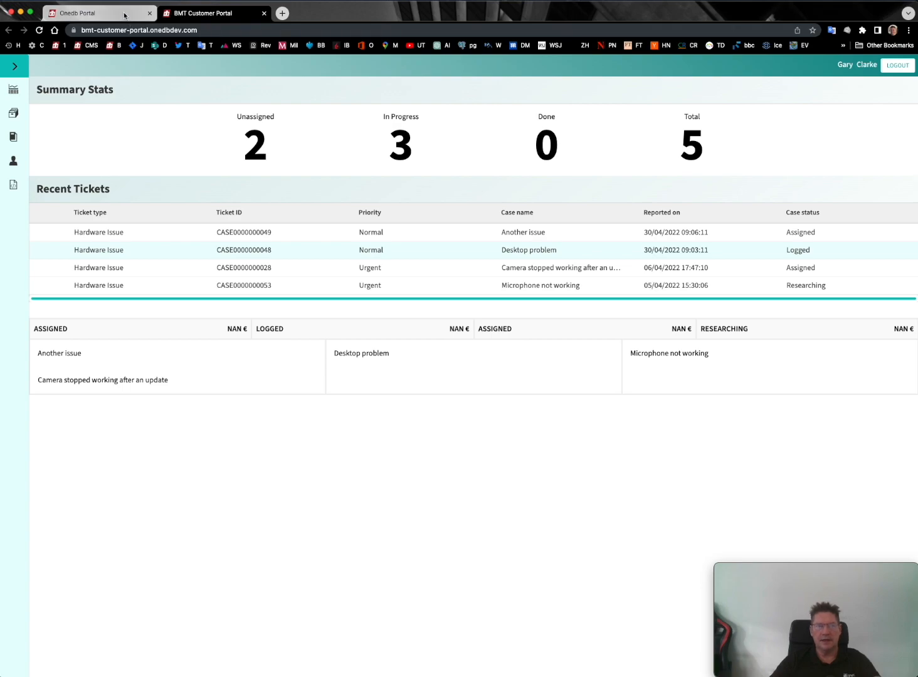
pyautogui.click(94, 13)
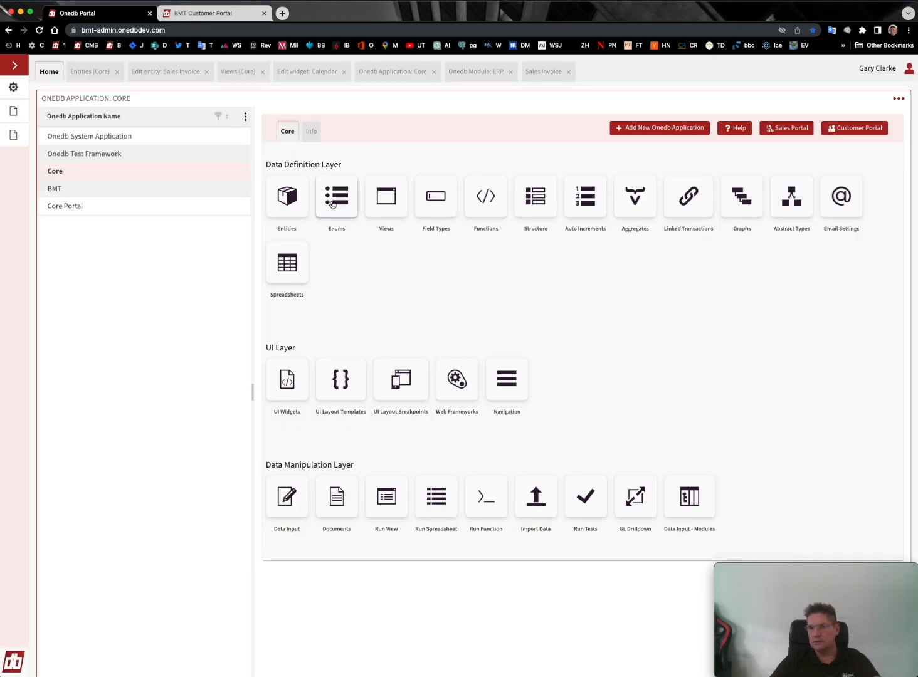